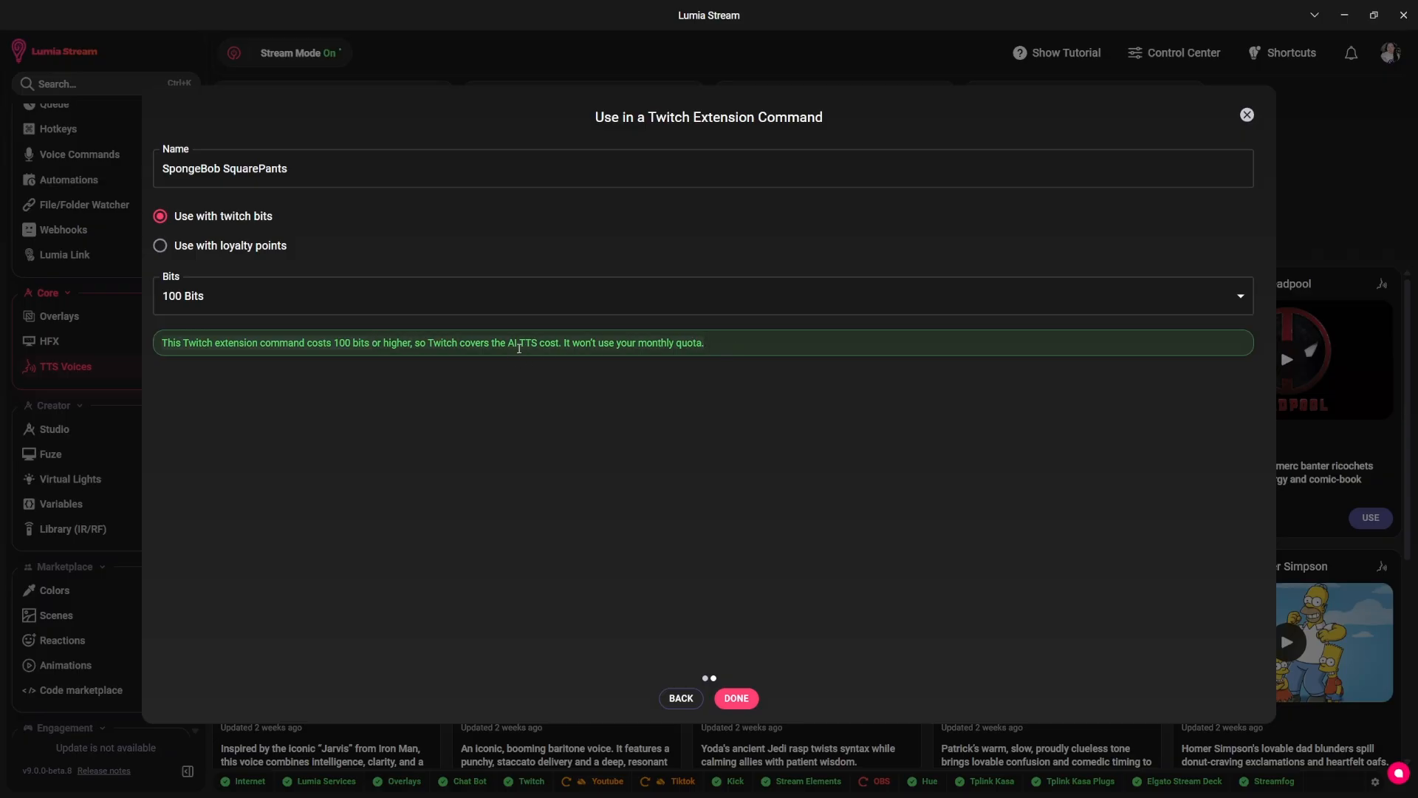
# Set the price of the SpongeBob SquarePants Twitch extension command to 99 bits.
pyautogui.click(332, 304)
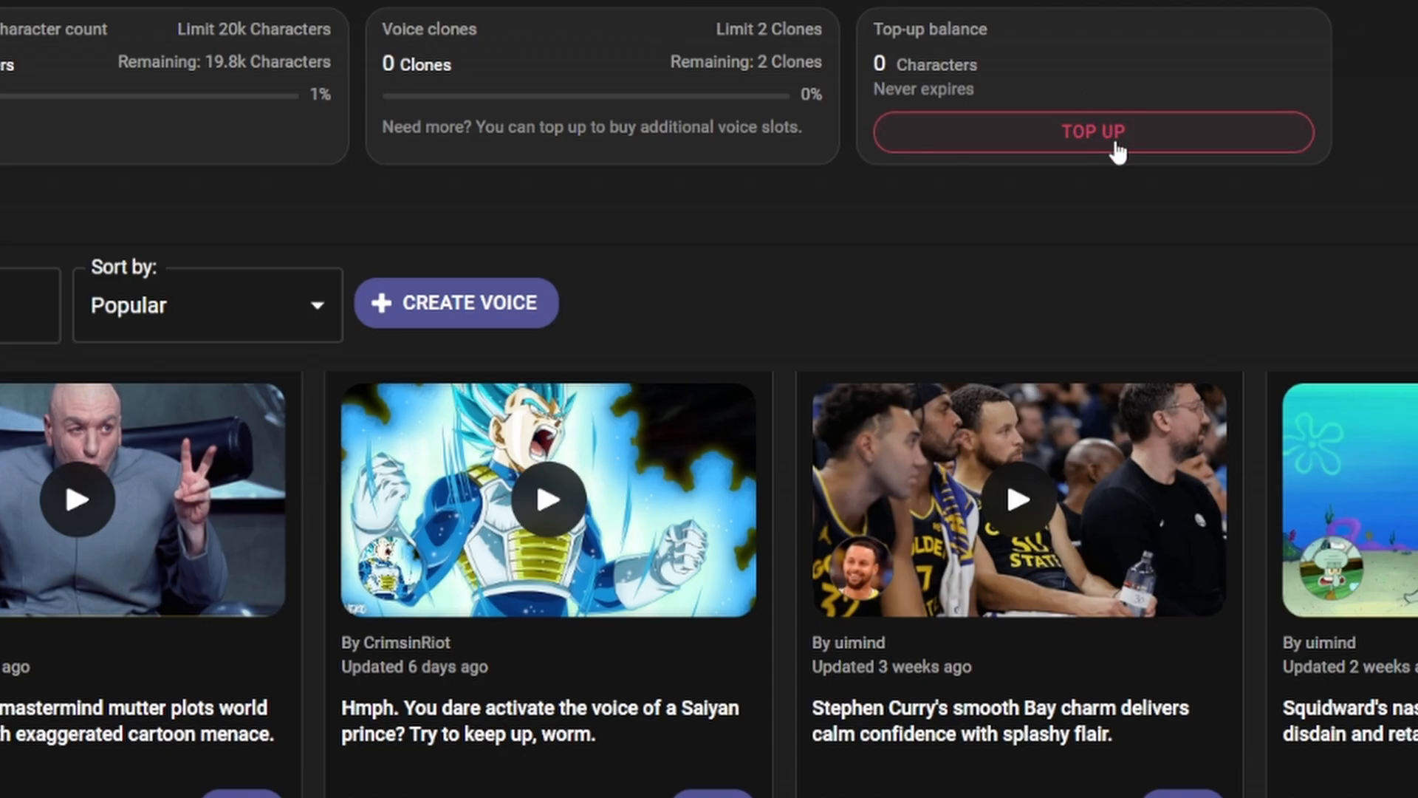
pyautogui.click(1113, 140)
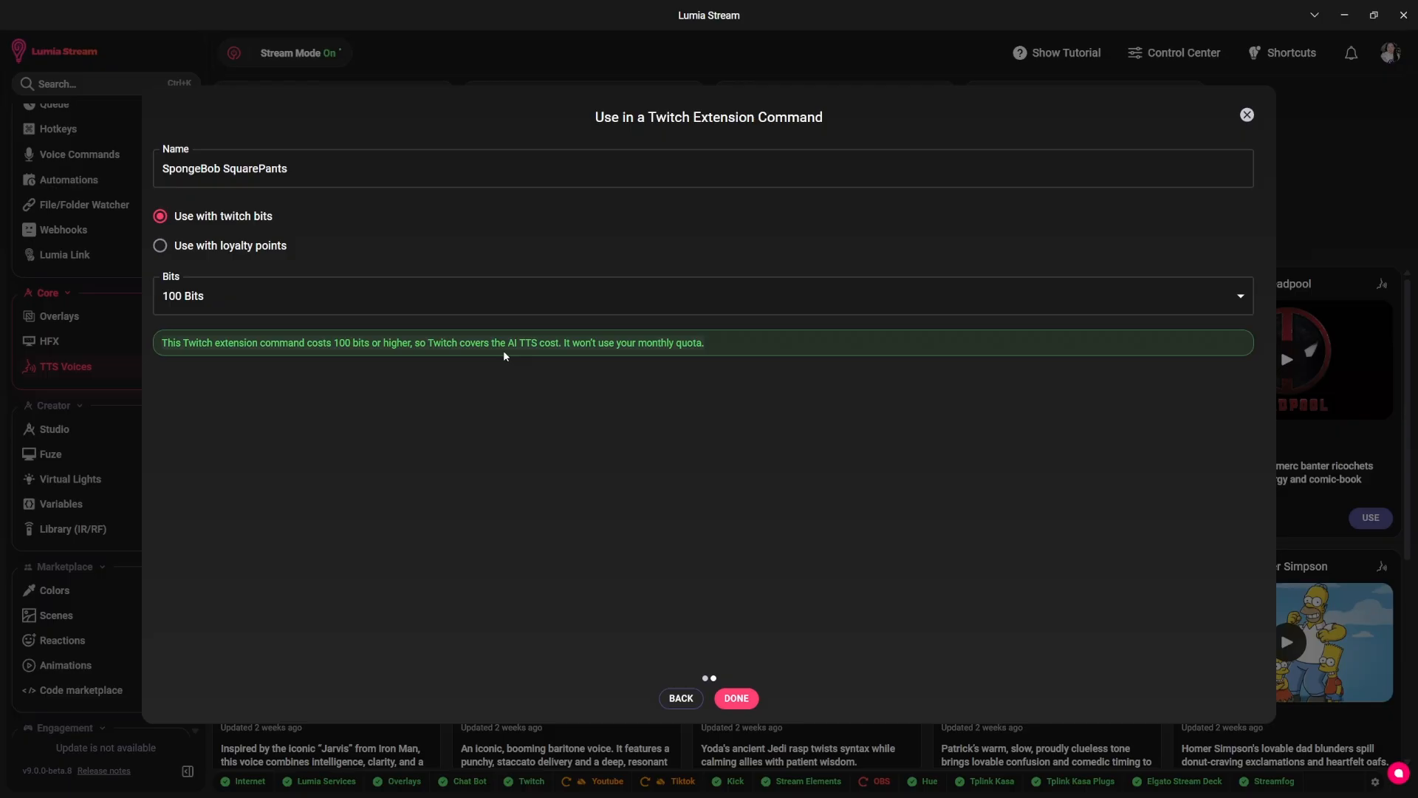
pyautogui.click(339, 303)
pyautogui.click(184, 387)
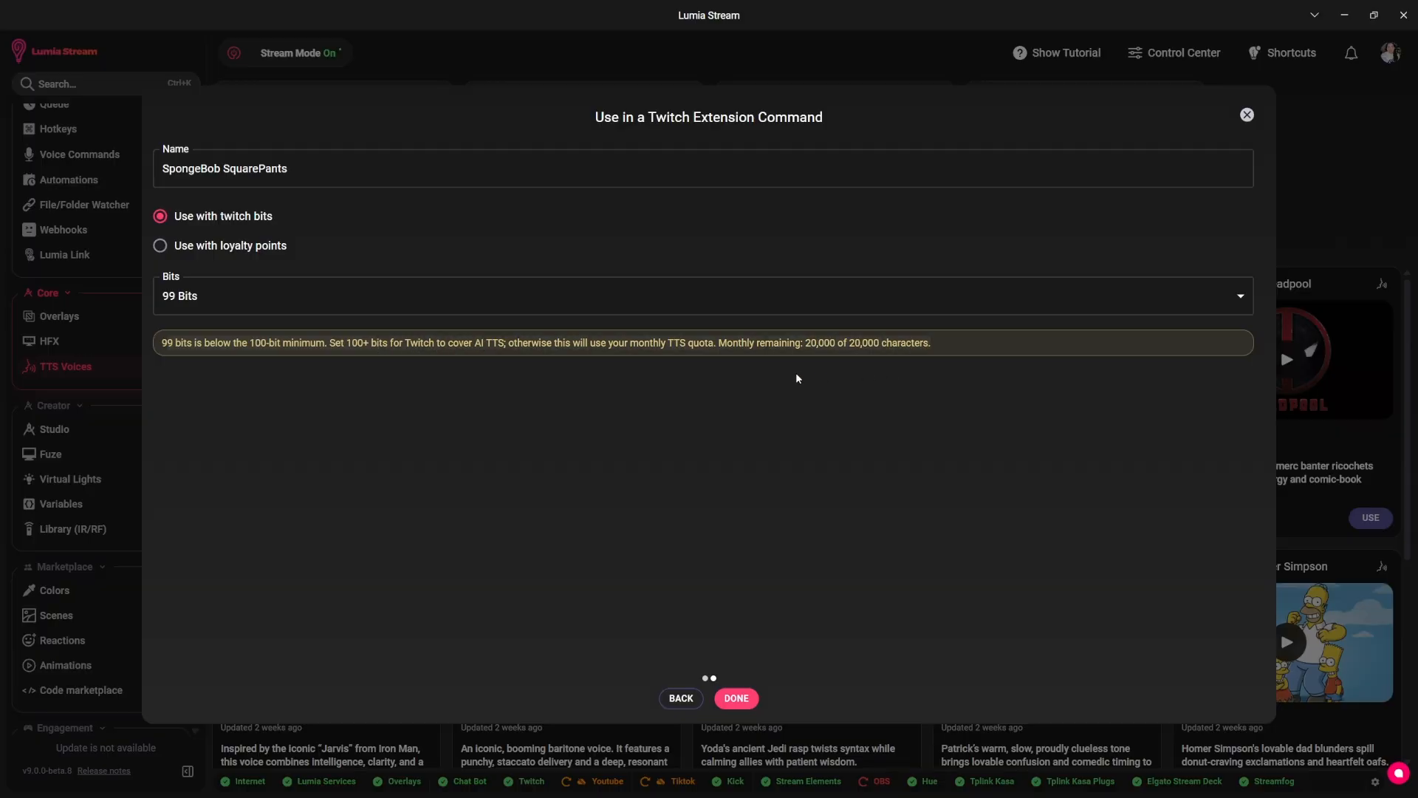
# Create the SpongeBob SquarePants Twitch extension command for use with Twitch bits at 100 bits, and close the confirmation.
pyautogui.click(358, 298)
pyautogui.click(198, 440)
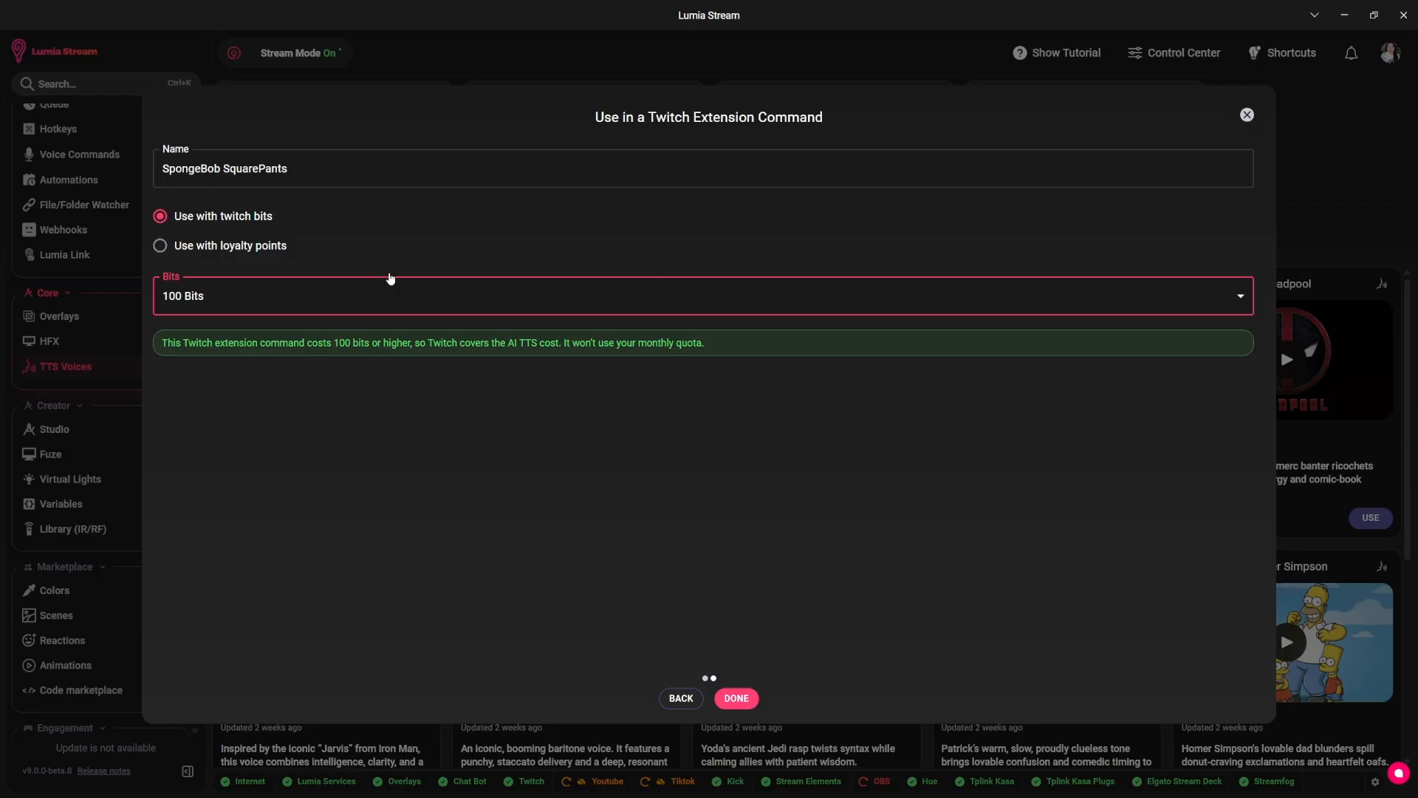
pyautogui.click(191, 249)
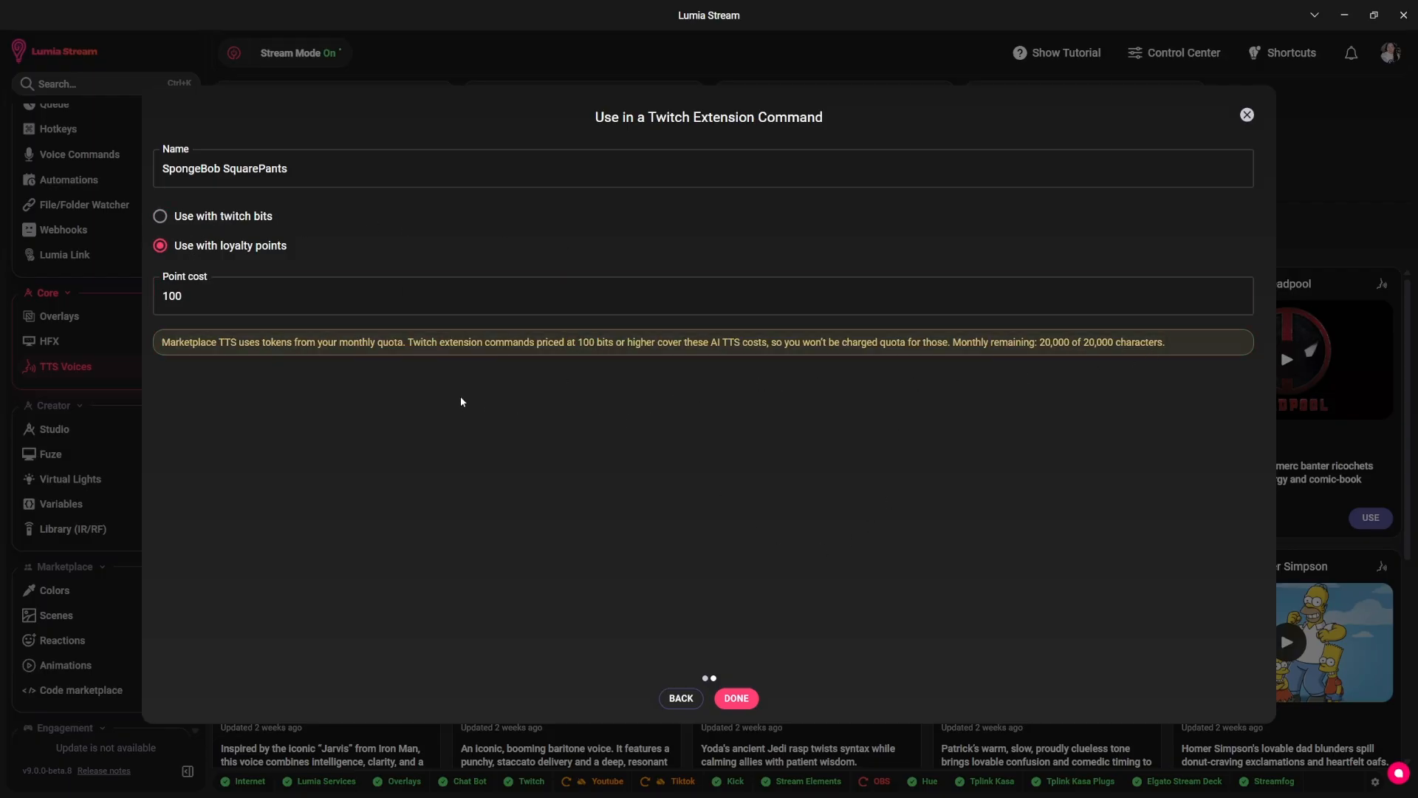
pyautogui.click(160, 216)
pyautogui.click(740, 697)
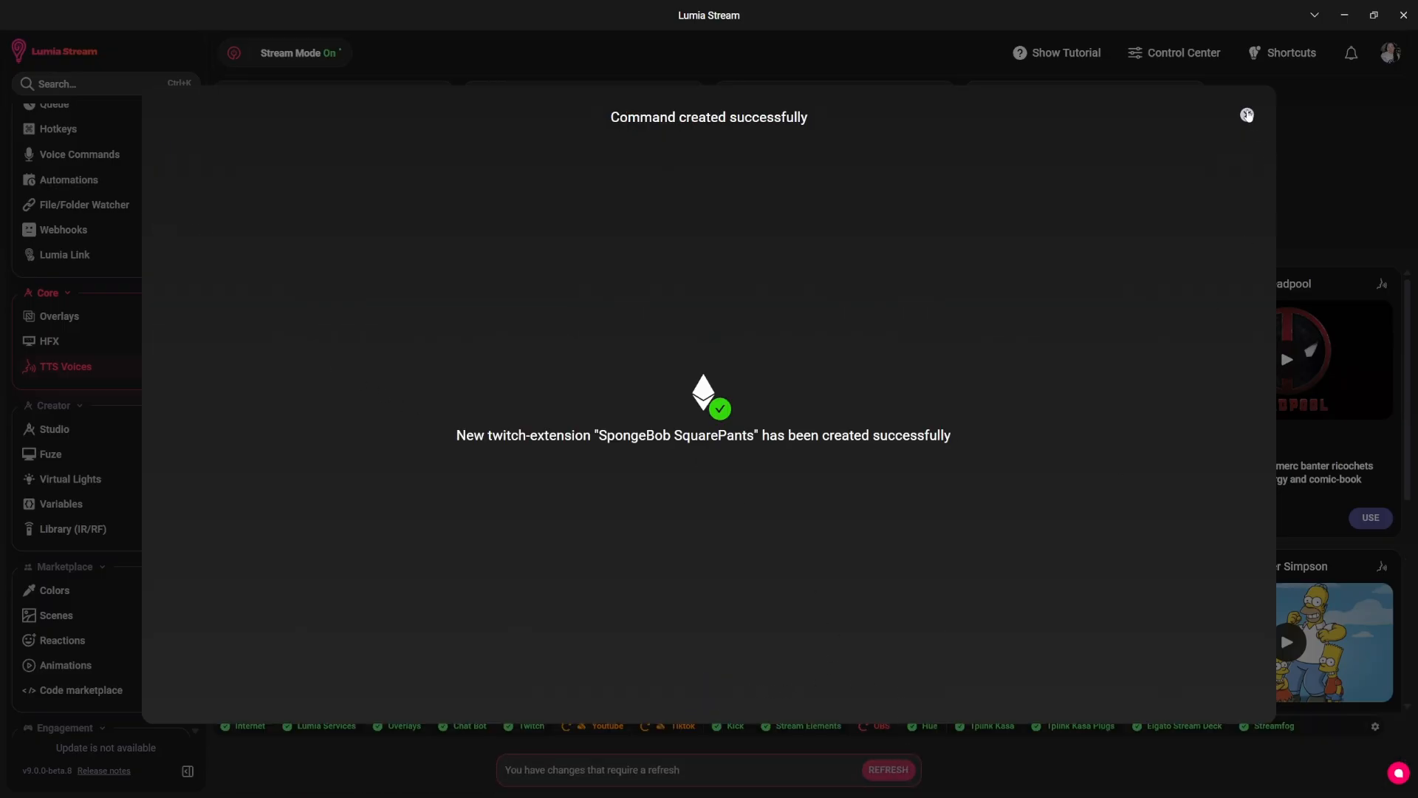
pyautogui.click(1246, 115)
# Open the spongebob-squarepants Twitch extension command for editing and show its TTS settings.
pyautogui.scroll(3, 84, 443)
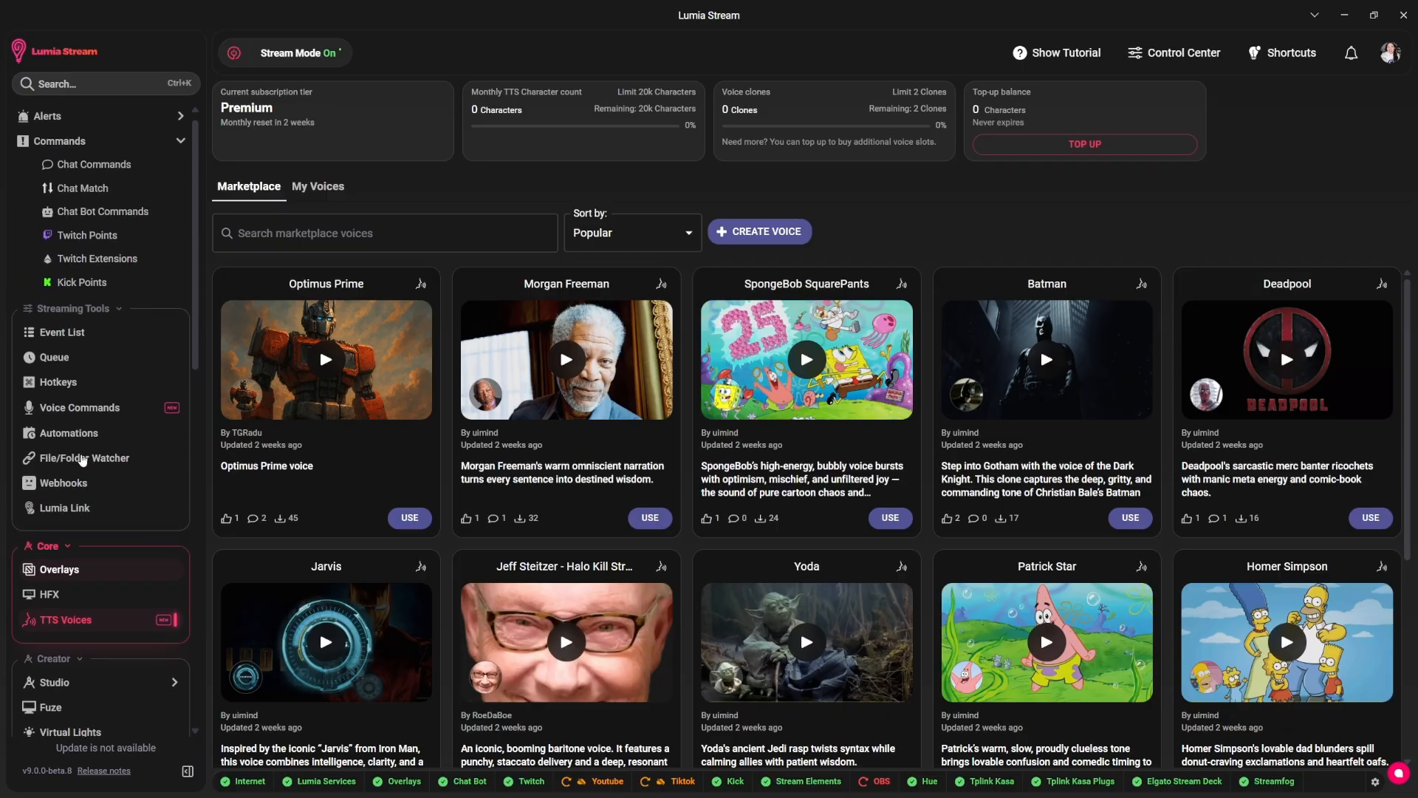
pyautogui.click(86, 281)
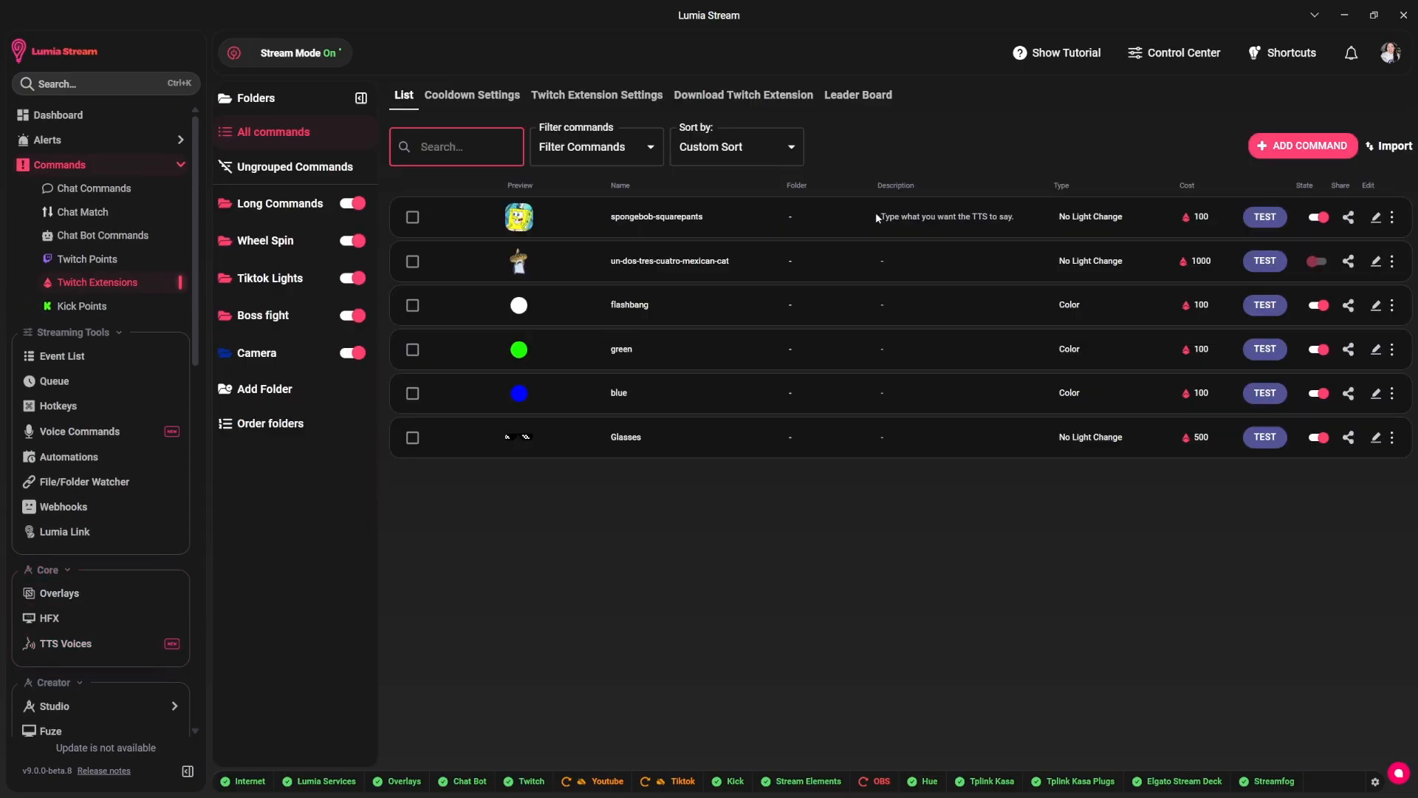
pyautogui.click(1375, 217)
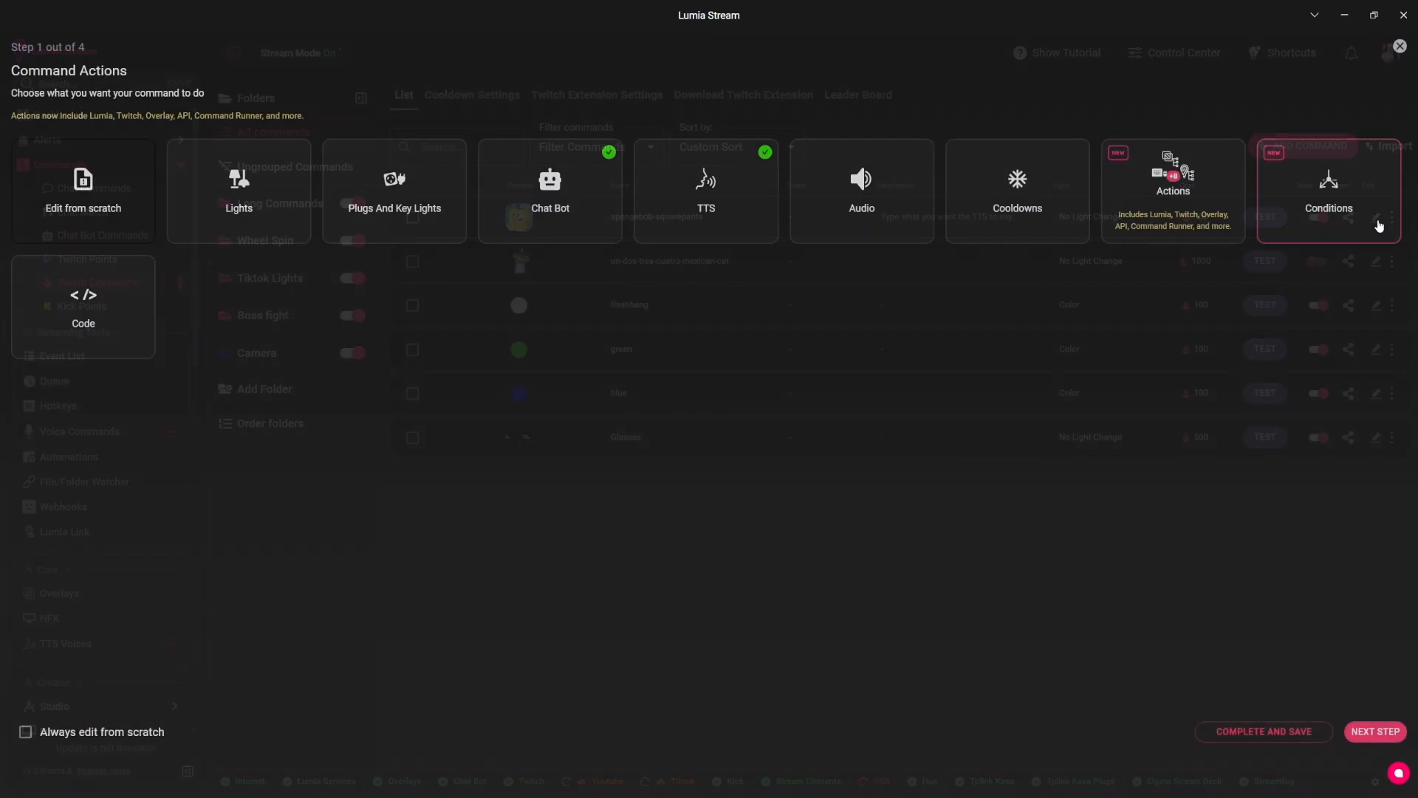
pyautogui.click(681, 188)
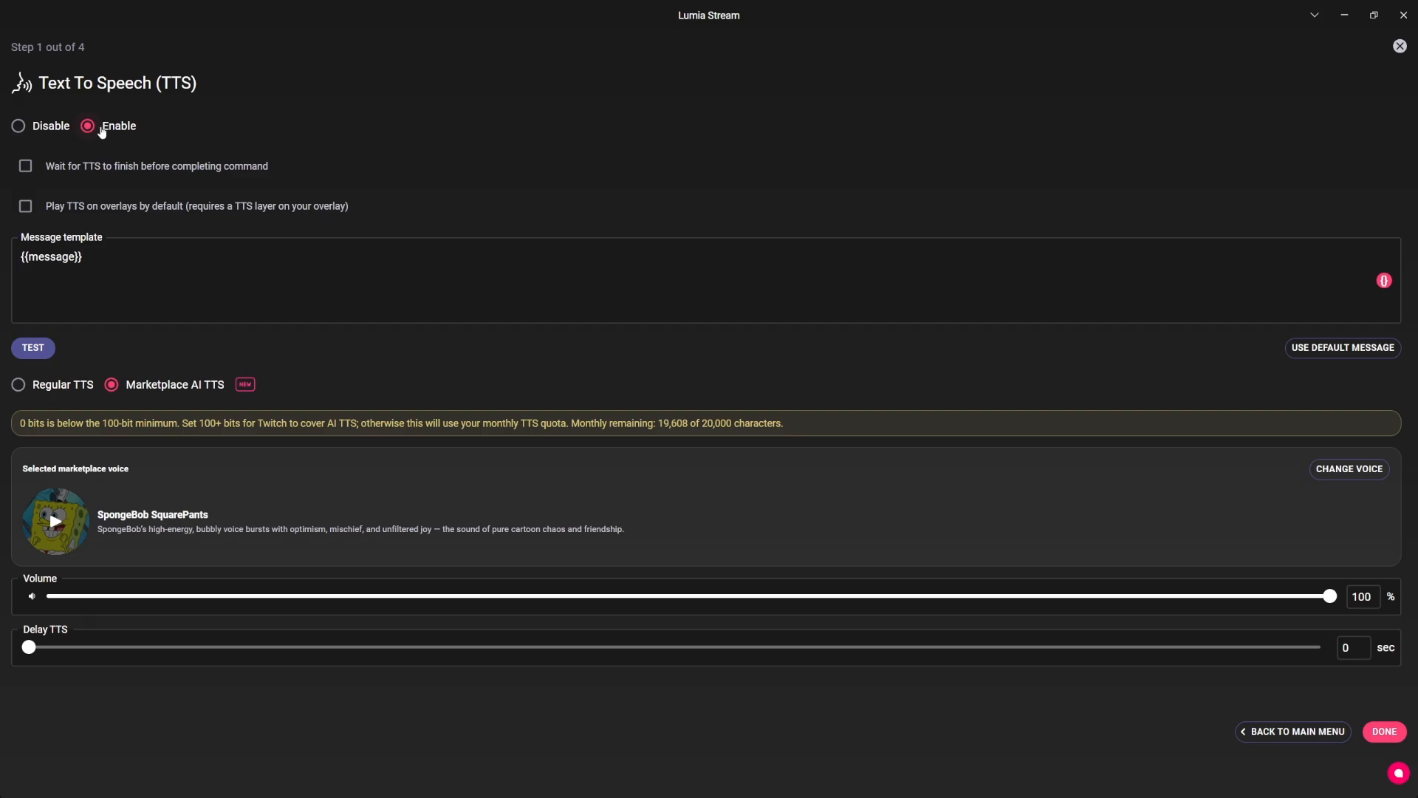
# Try playing TTS on overlays by default, turn the option back off, and save the spongebob-squarepants command.
pyautogui.click(319, 206)
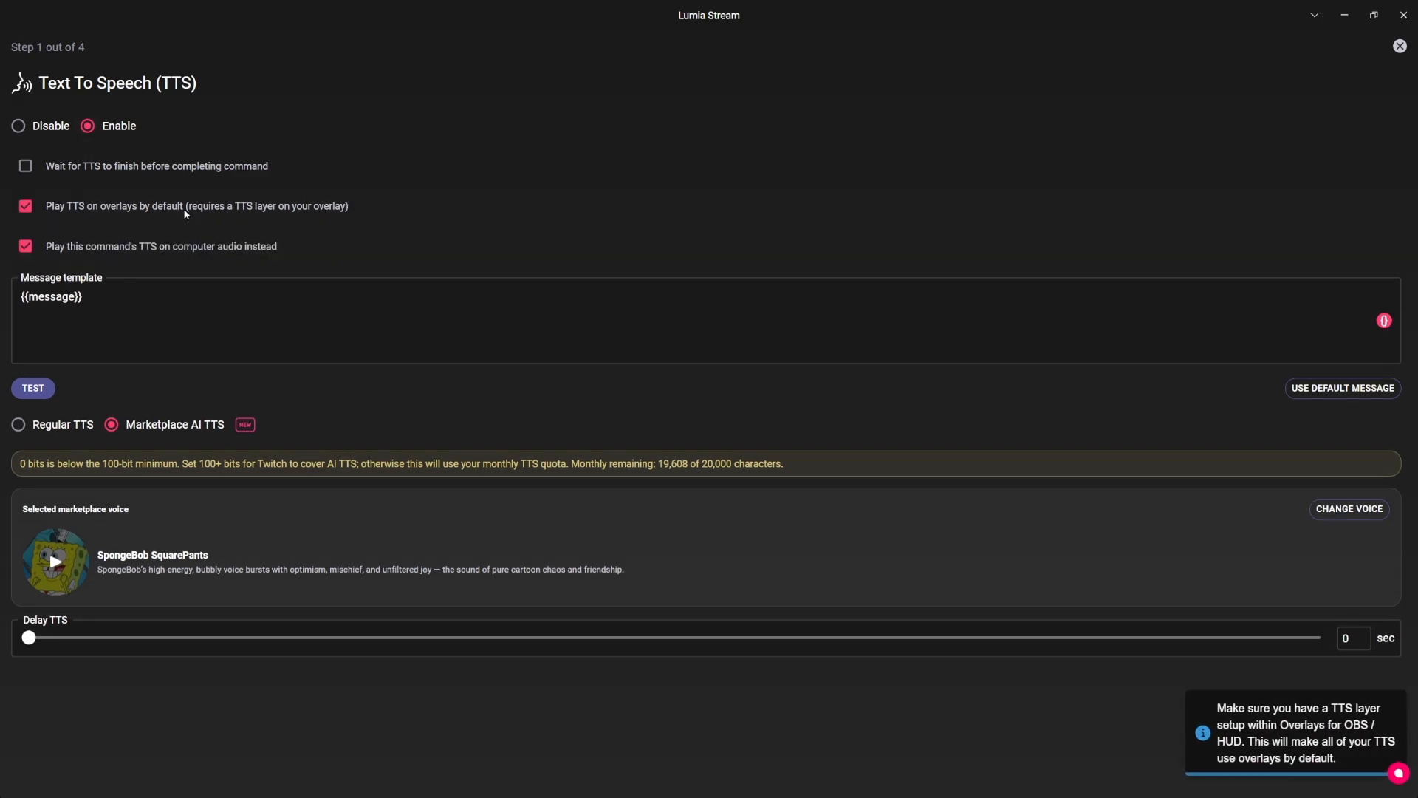
pyautogui.click(59, 251)
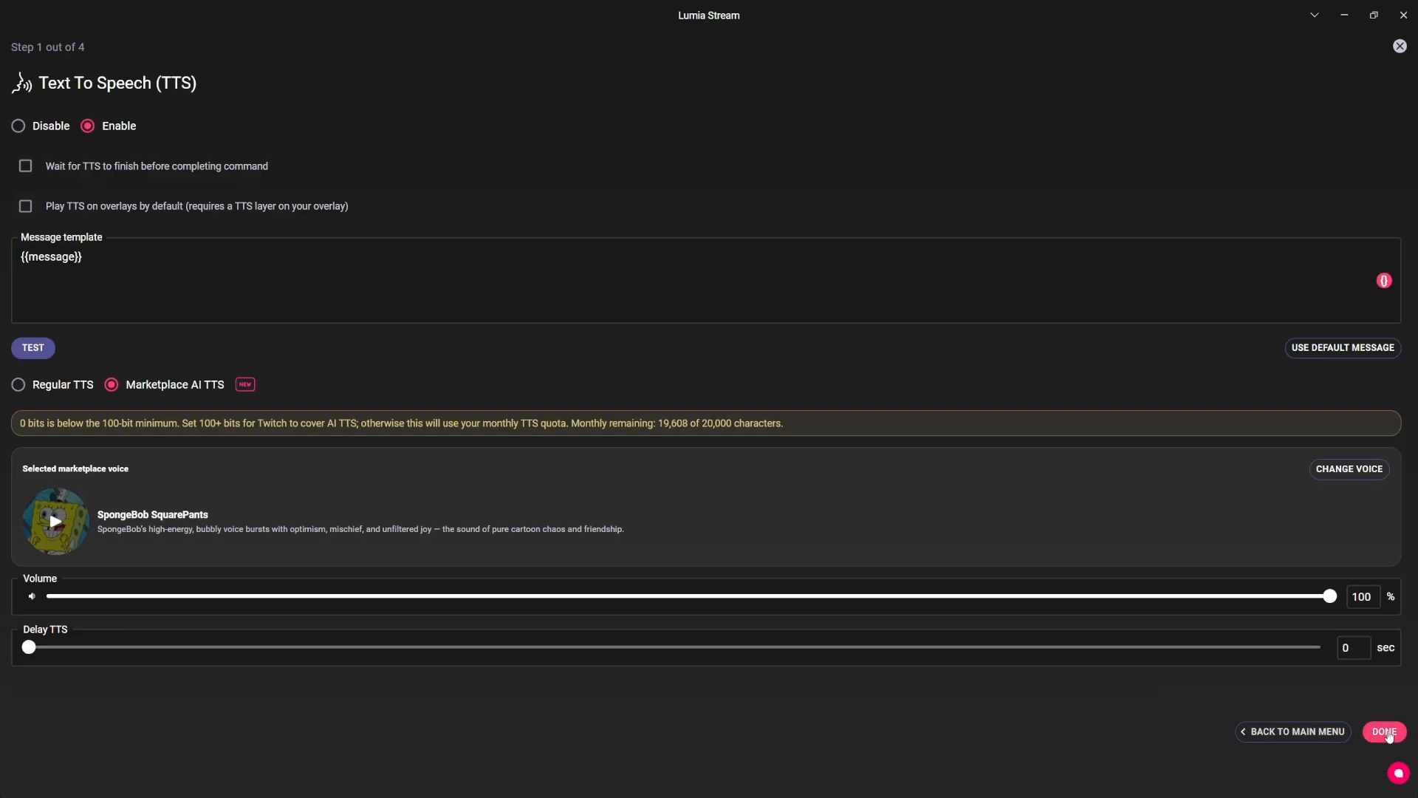
pyautogui.click(1375, 731)
pyautogui.click(1264, 731)
# Open the general settings and examine the choices for the OS-TTS output device.
pyautogui.scroll(-5, 86, 580)
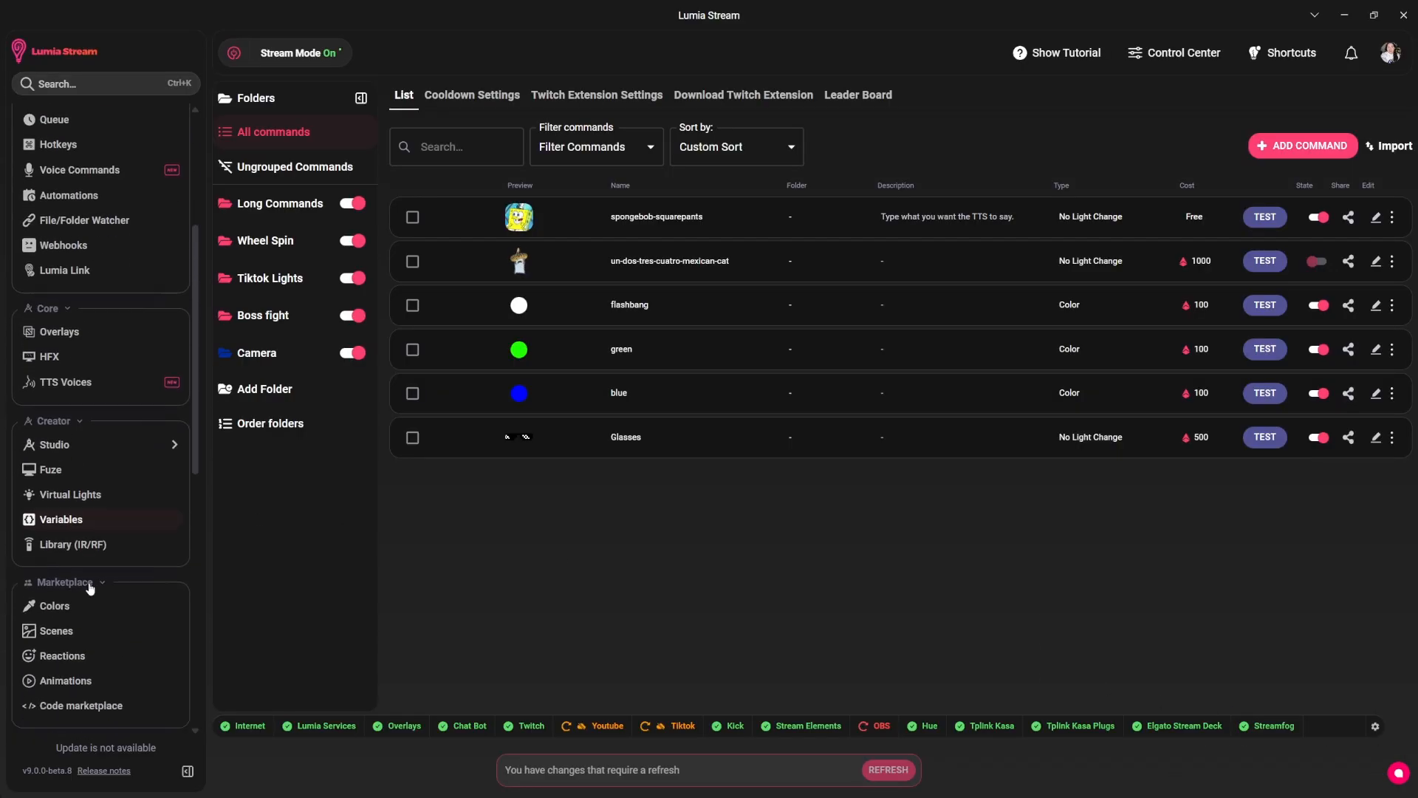
pyautogui.scroll(-4, 119, 595)
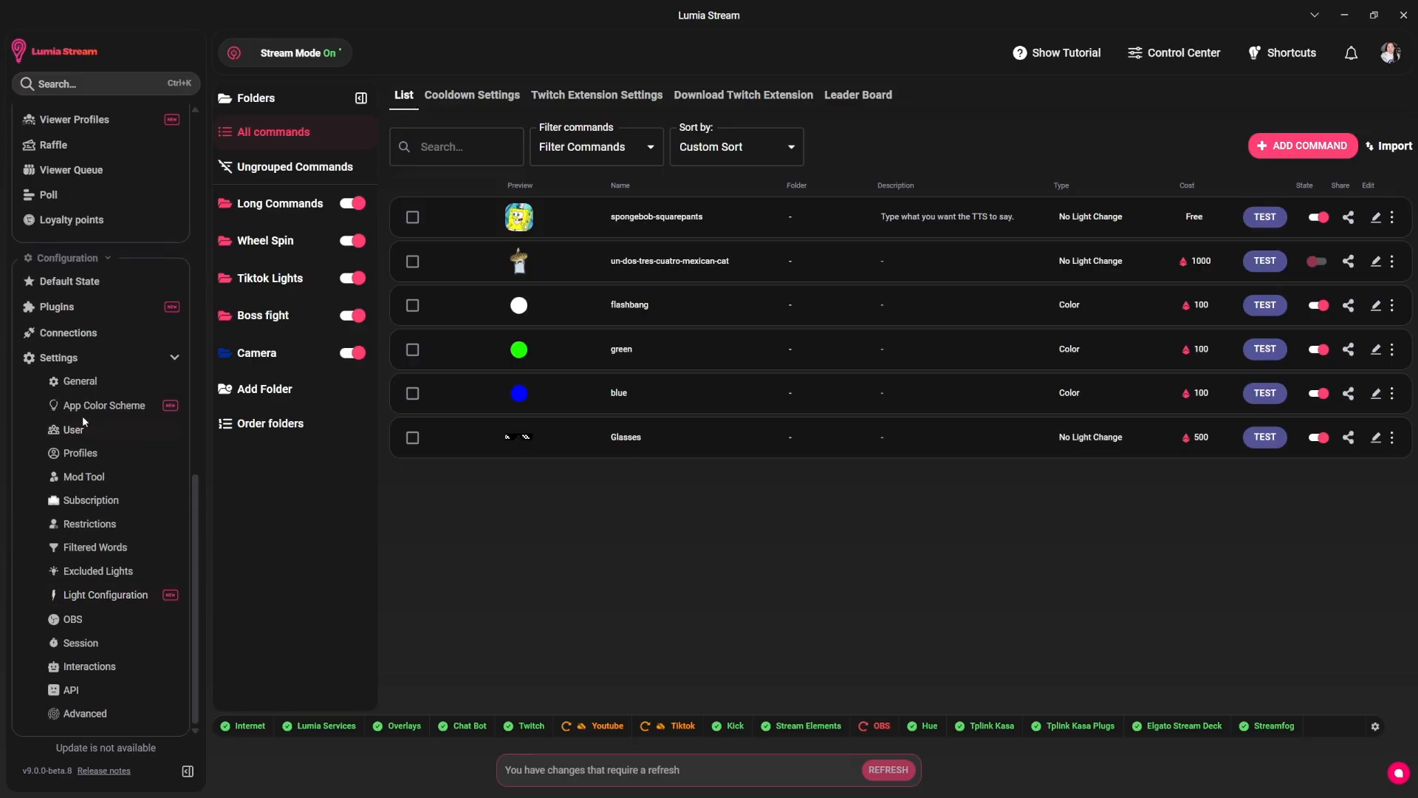
pyautogui.click(82, 382)
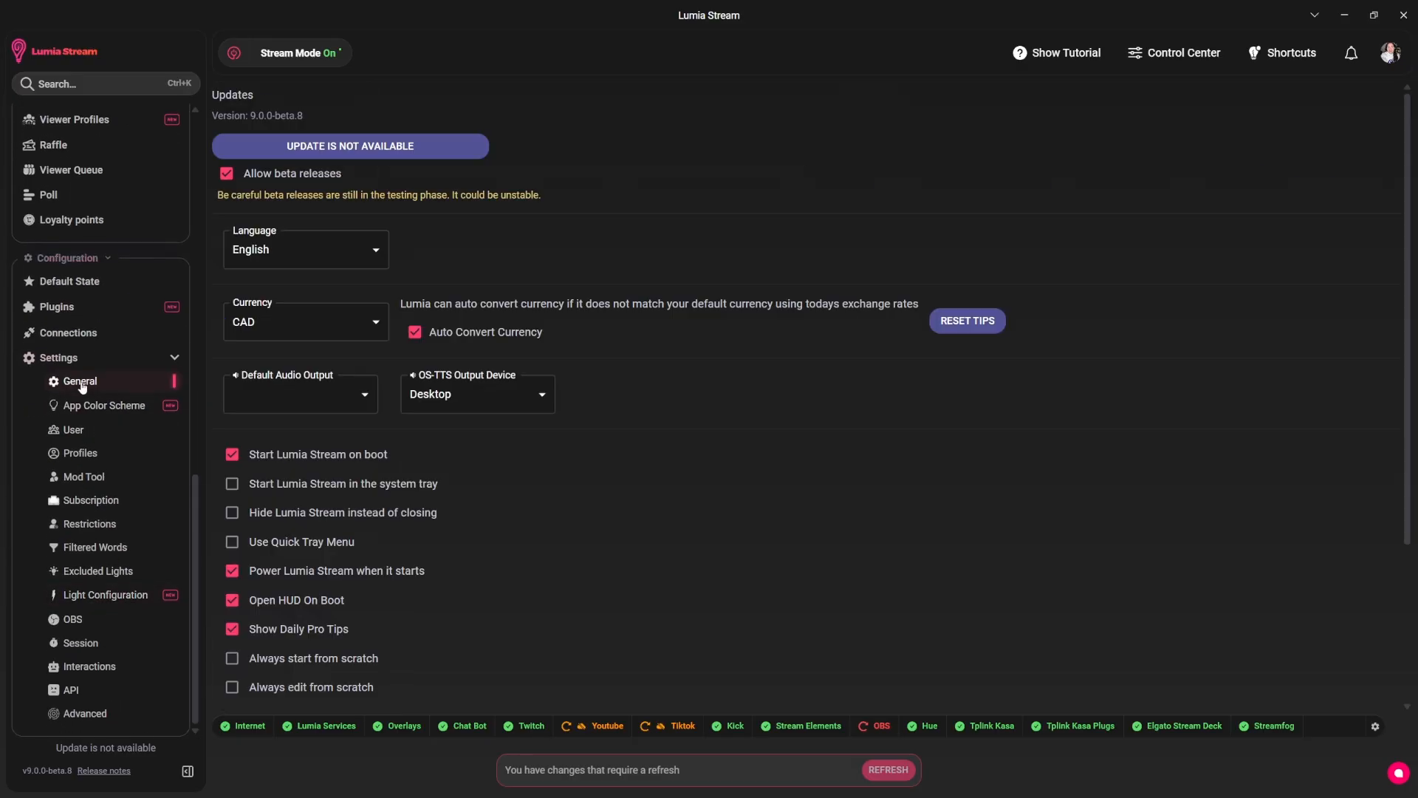
pyautogui.click(481, 391)
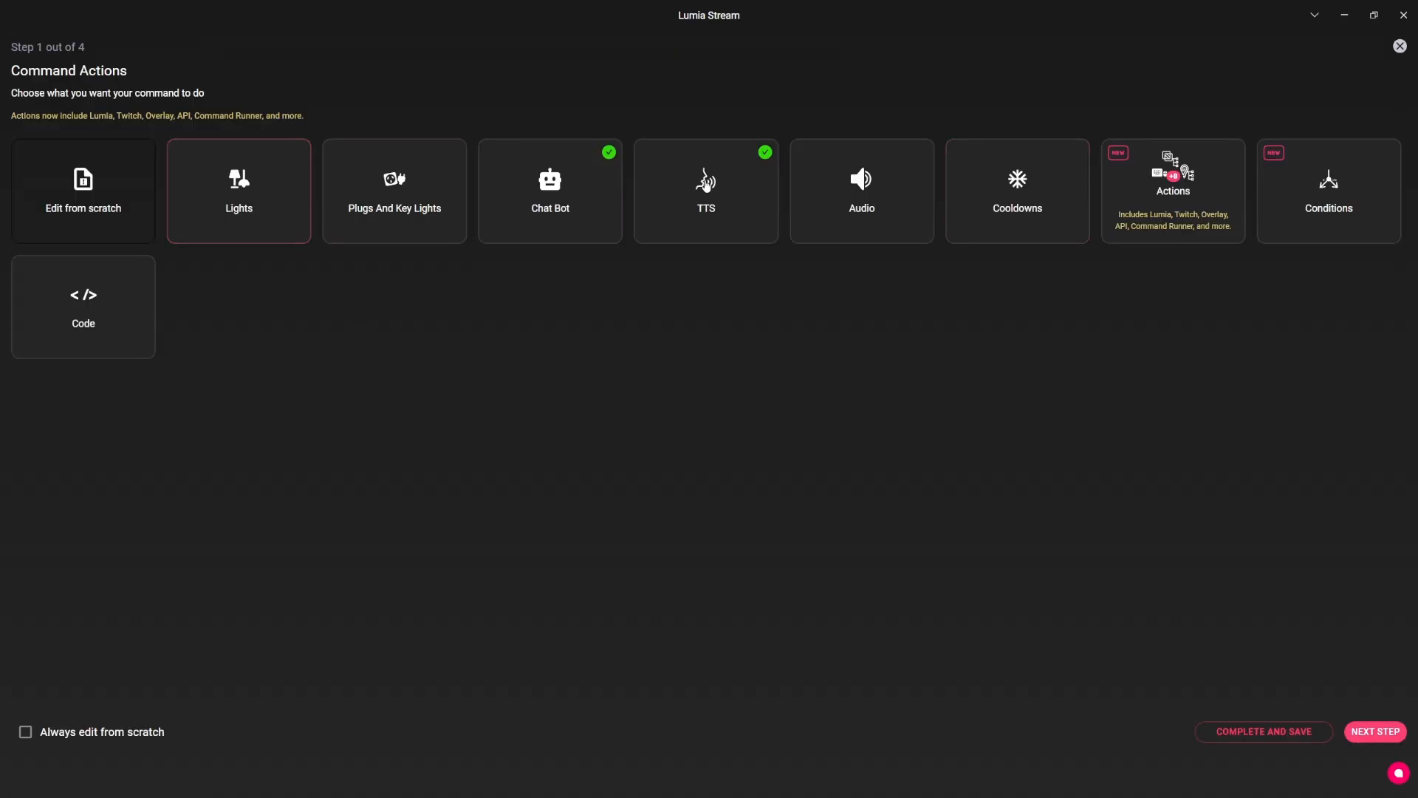
# Enable playing TTS on overlays by default in the spongebob-squarepants command's TTS settings.
pyautogui.click(681, 186)
pyautogui.click(309, 207)
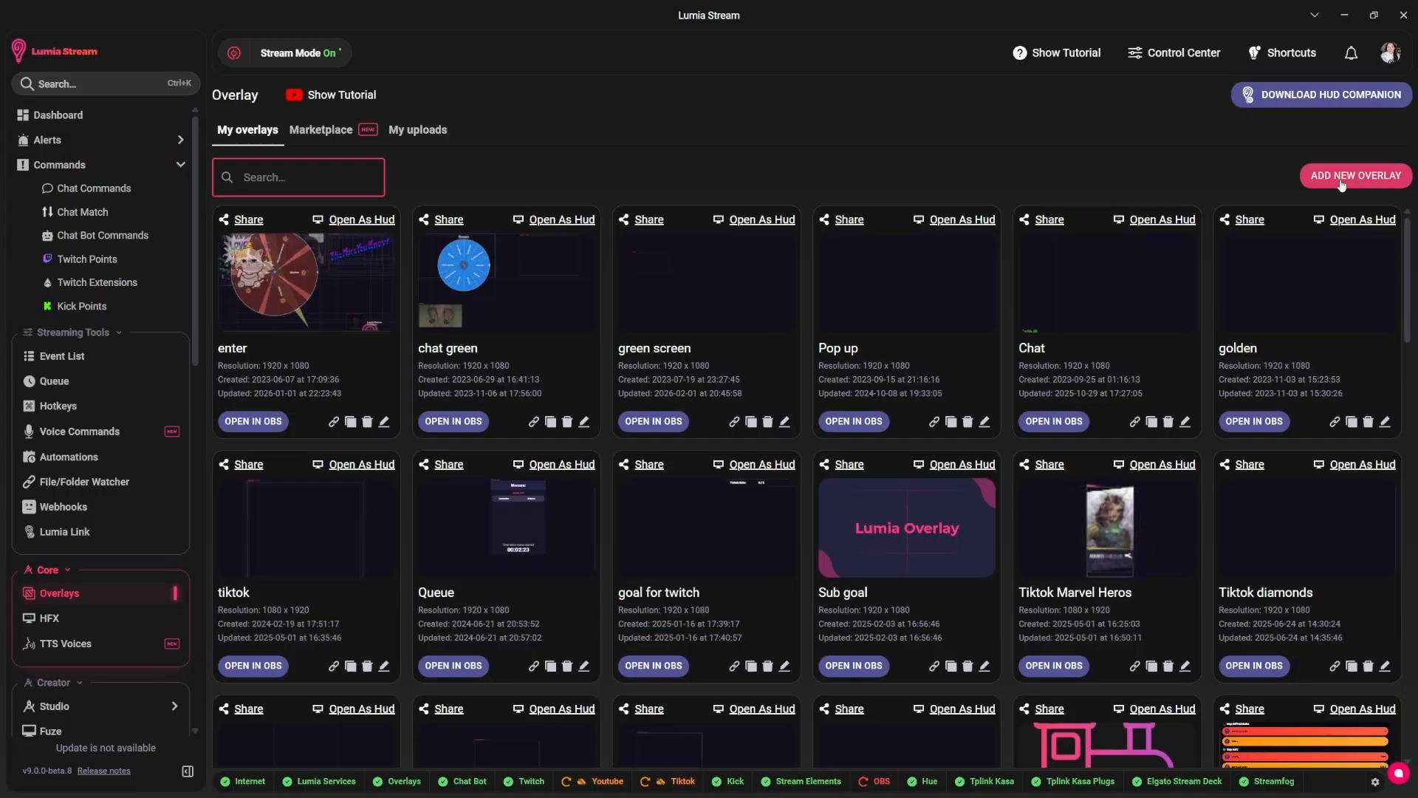
# Create a new overlay named TTS with 1080p resolution.
pyautogui.click(1342, 184)
pyautogui.click(448, 285)
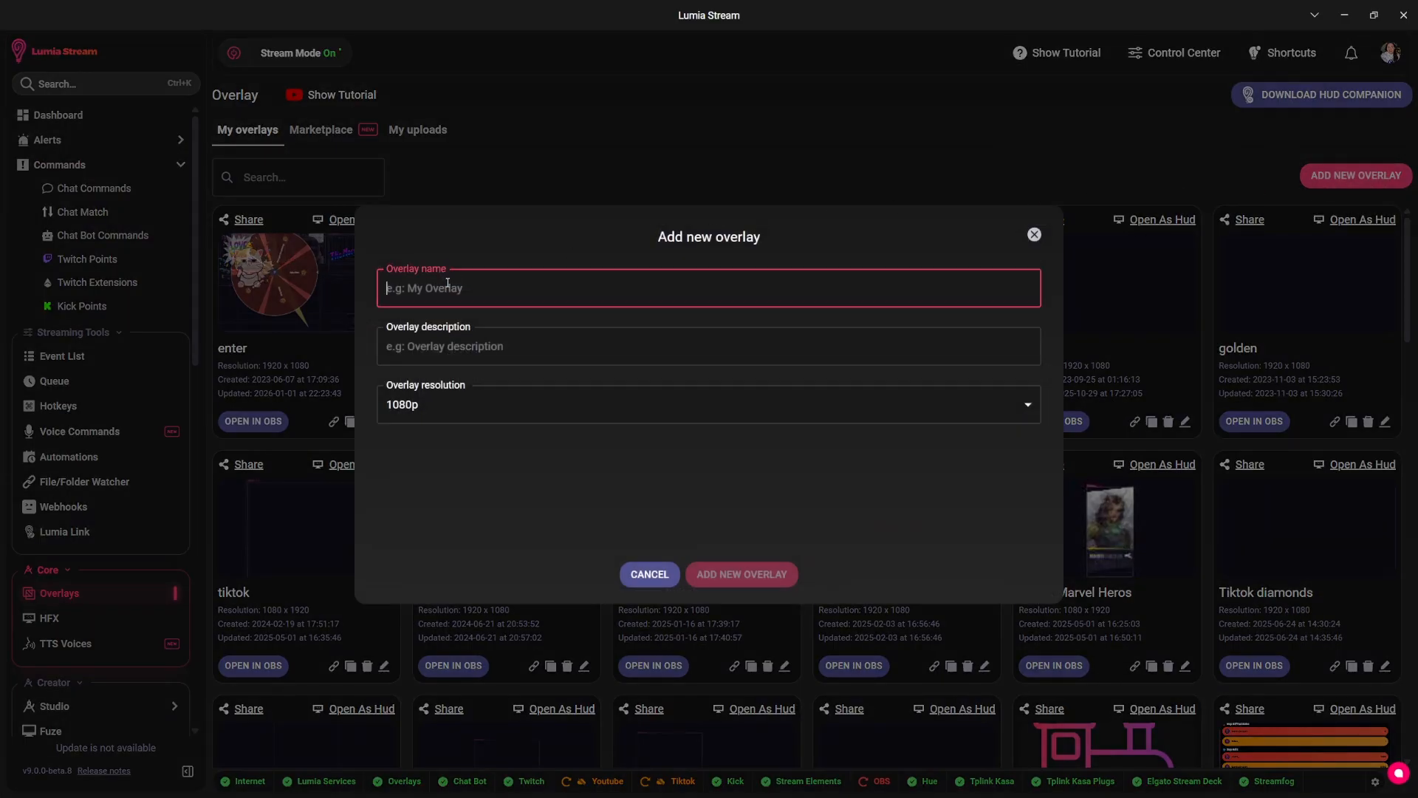
pyautogui.write('TTS')
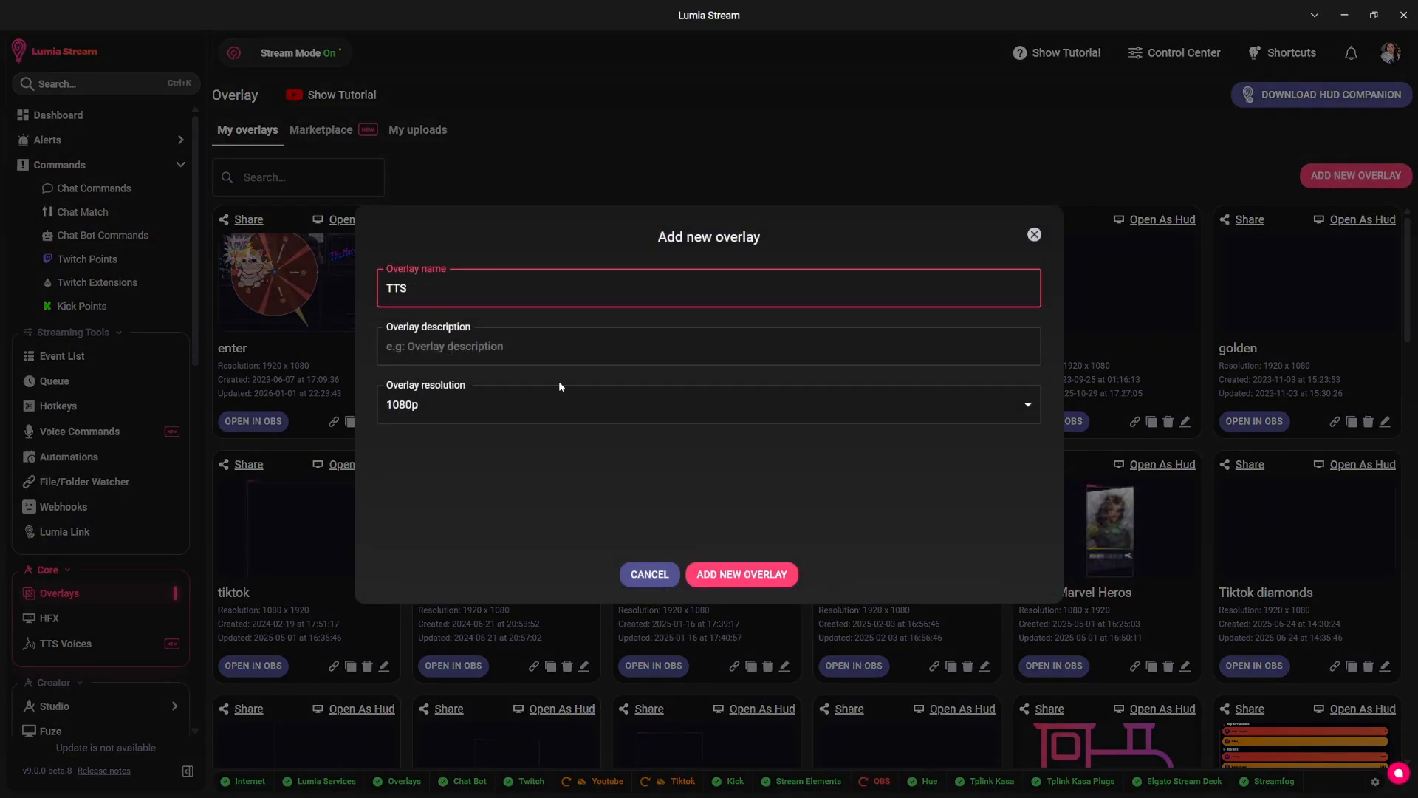
pyautogui.click(754, 564)
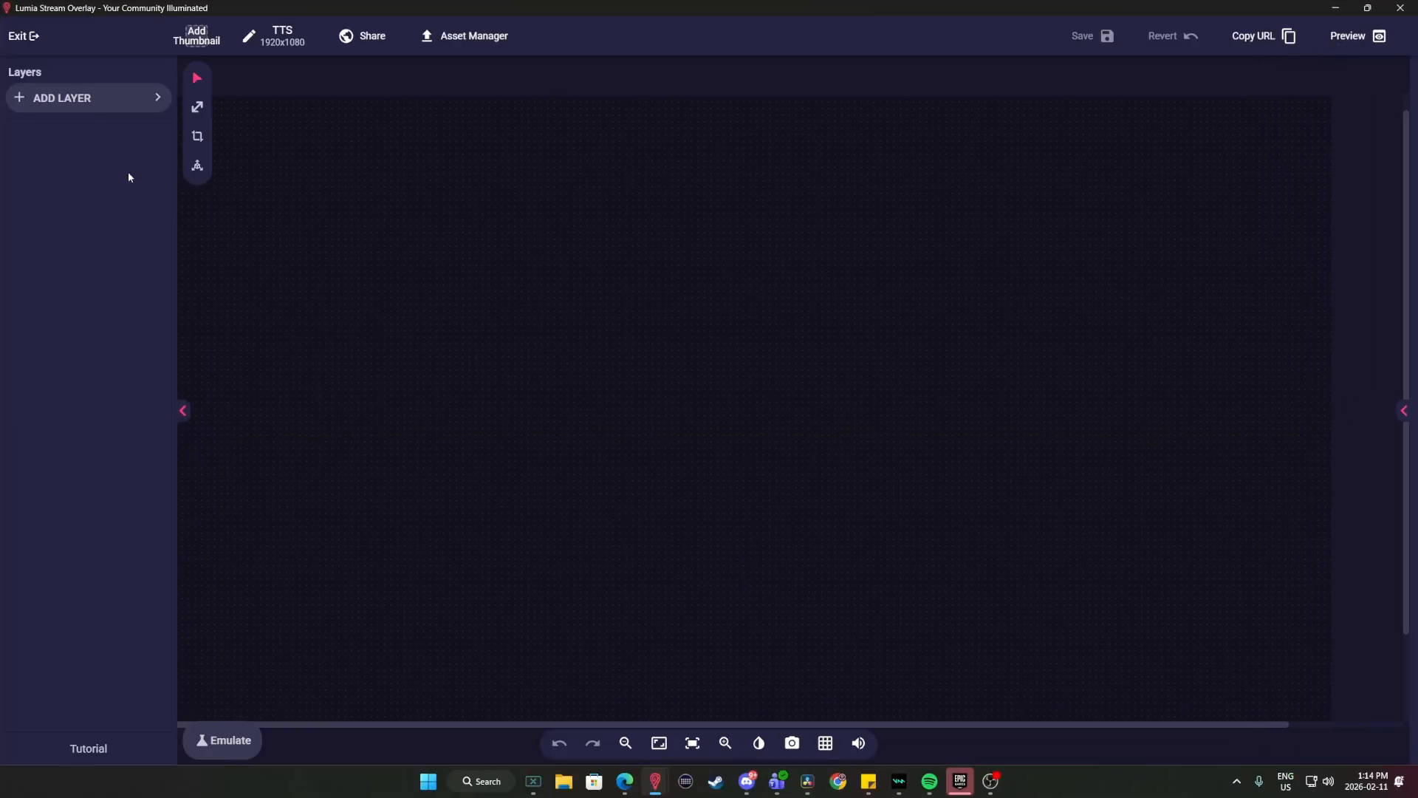
# Find the Text-to-Speech layer by searching for tts and add it to the TTS overlay.
pyautogui.click(86, 101)
pyautogui.write('tts')
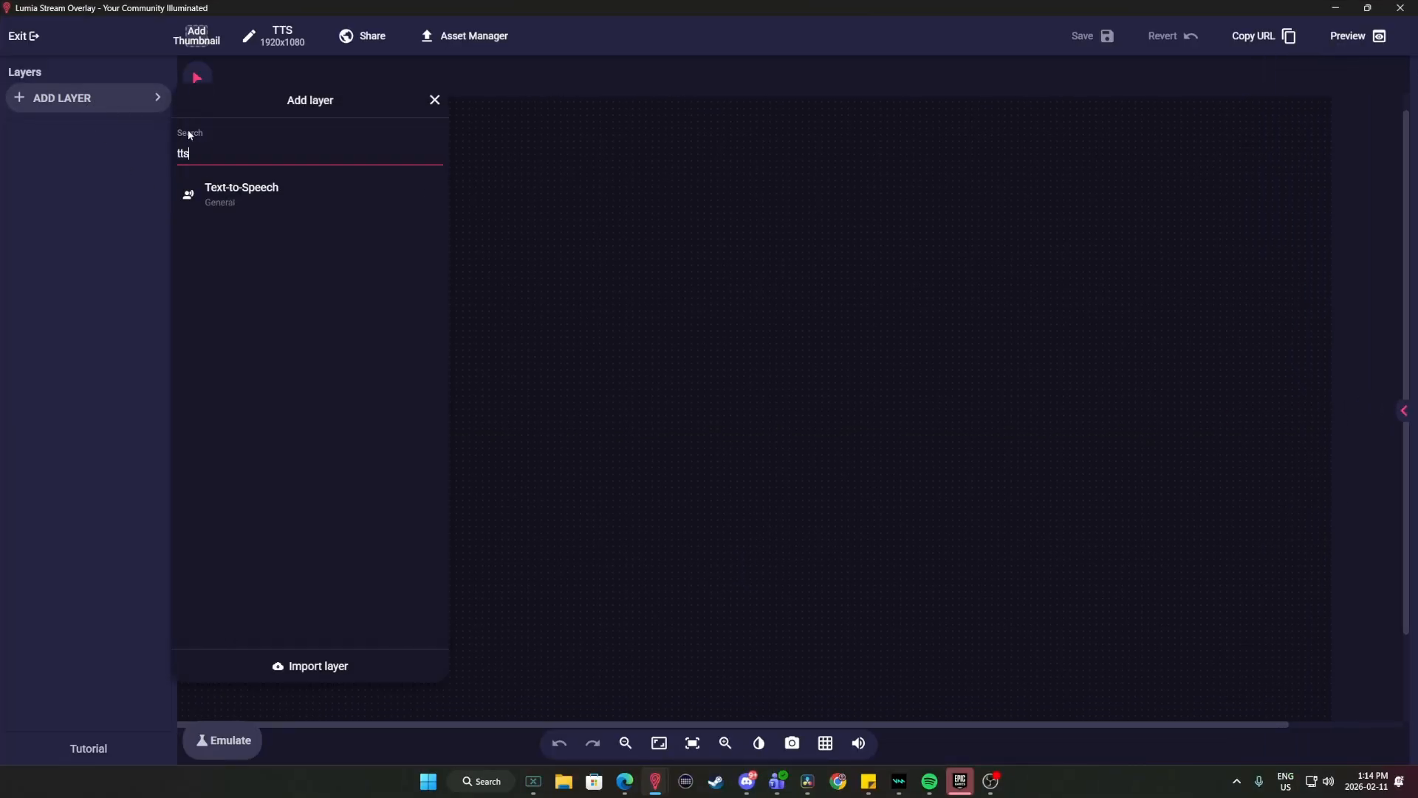
pyautogui.click(264, 194)
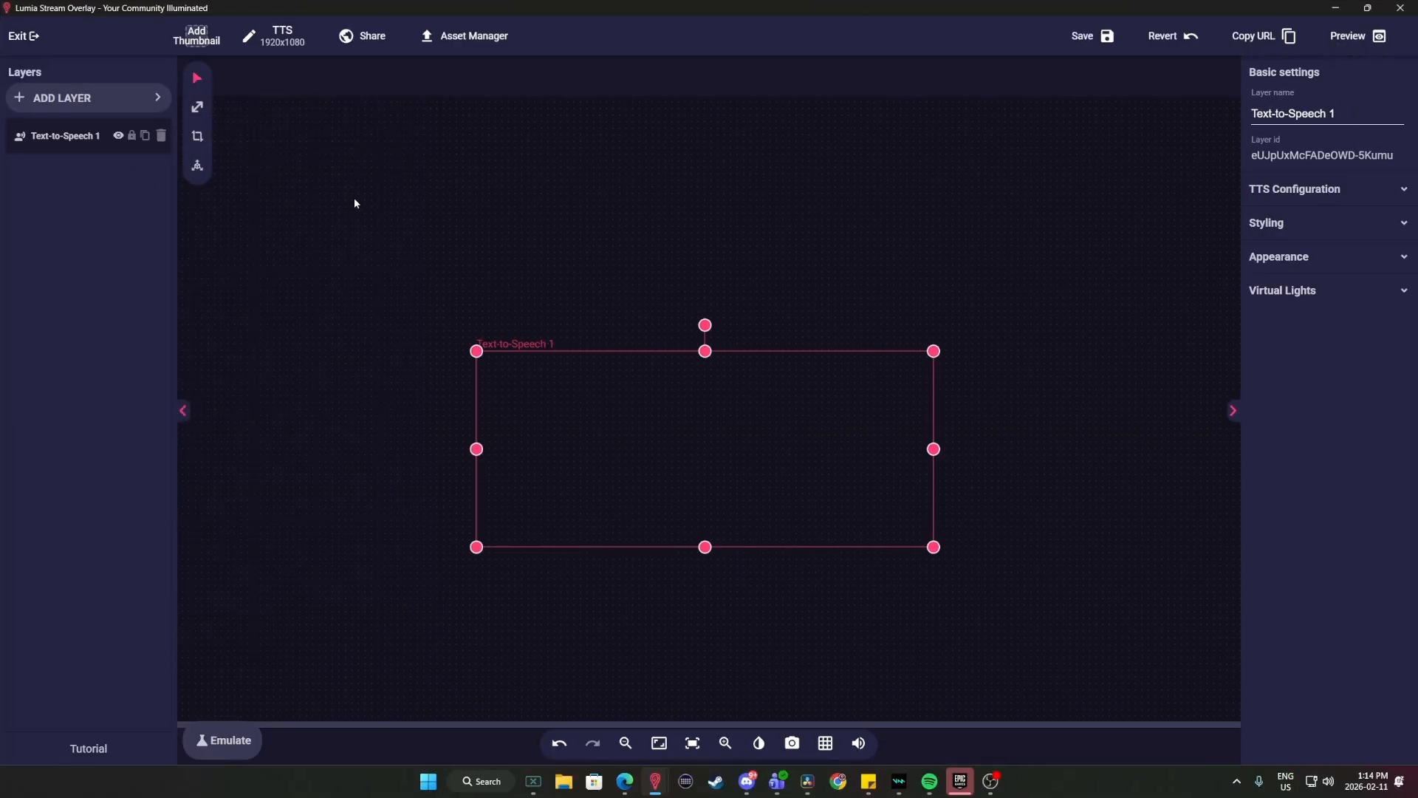
# Examine the Text-to-Speech layer's playback modes and the available TTS themes without changing them.
pyautogui.click(1335, 198)
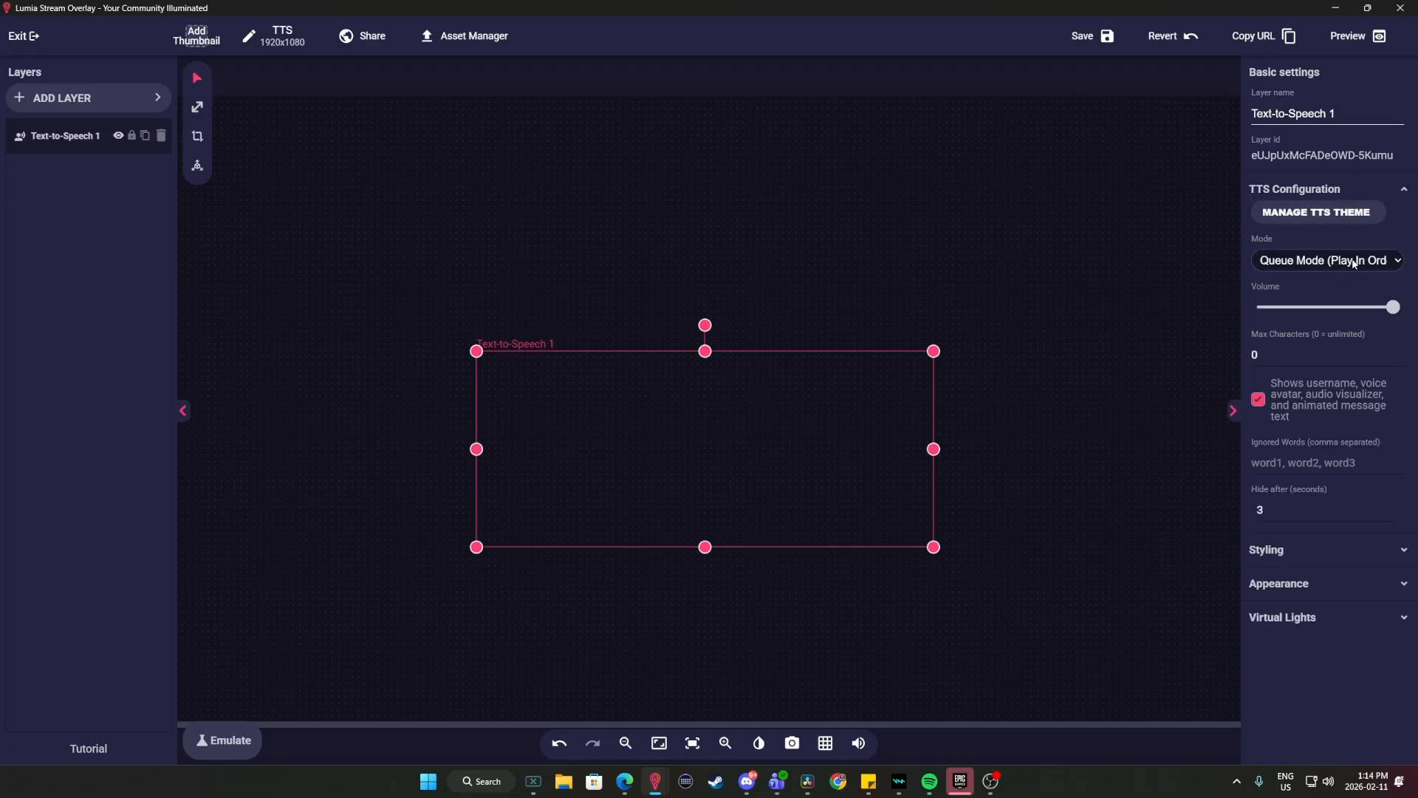
pyautogui.click(1388, 261)
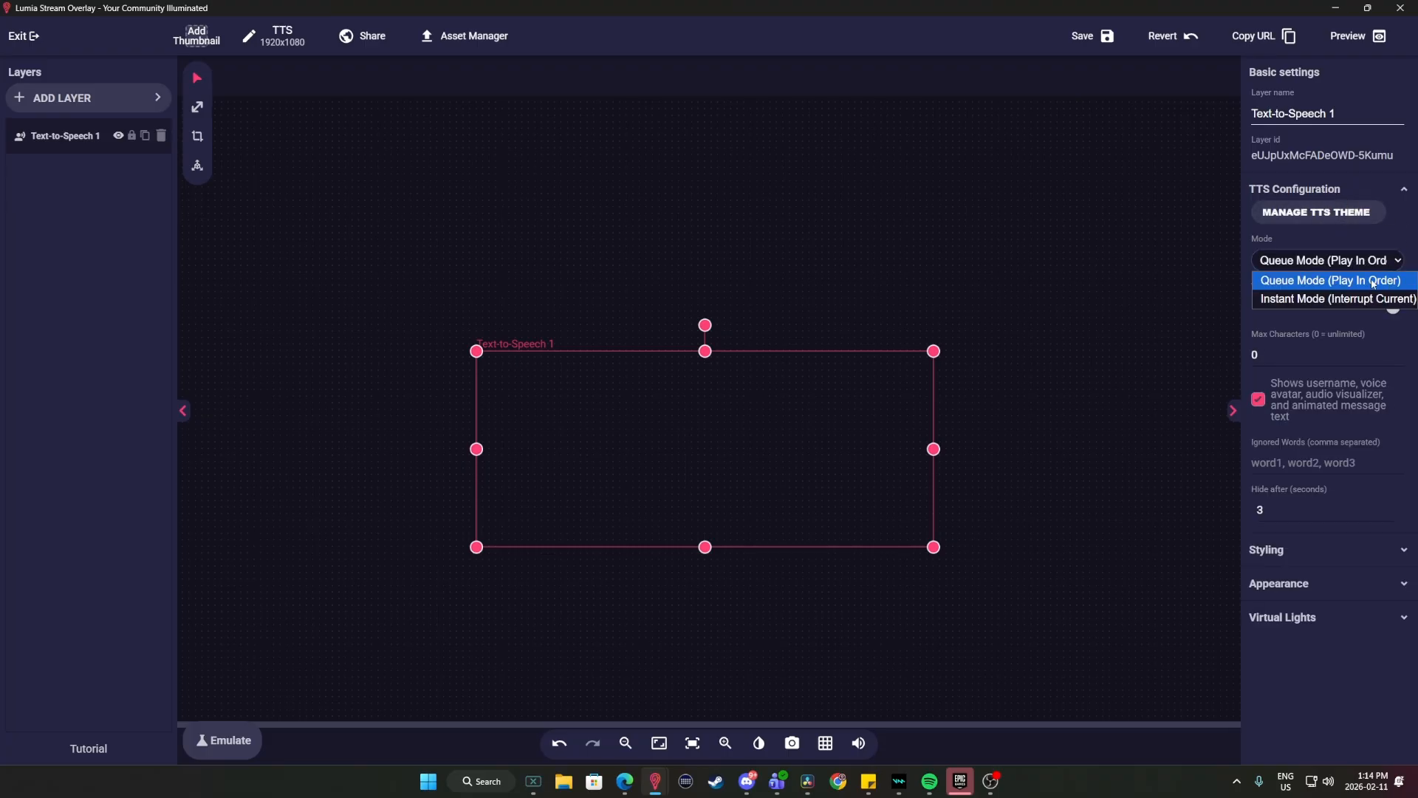
pyautogui.click(1316, 212)
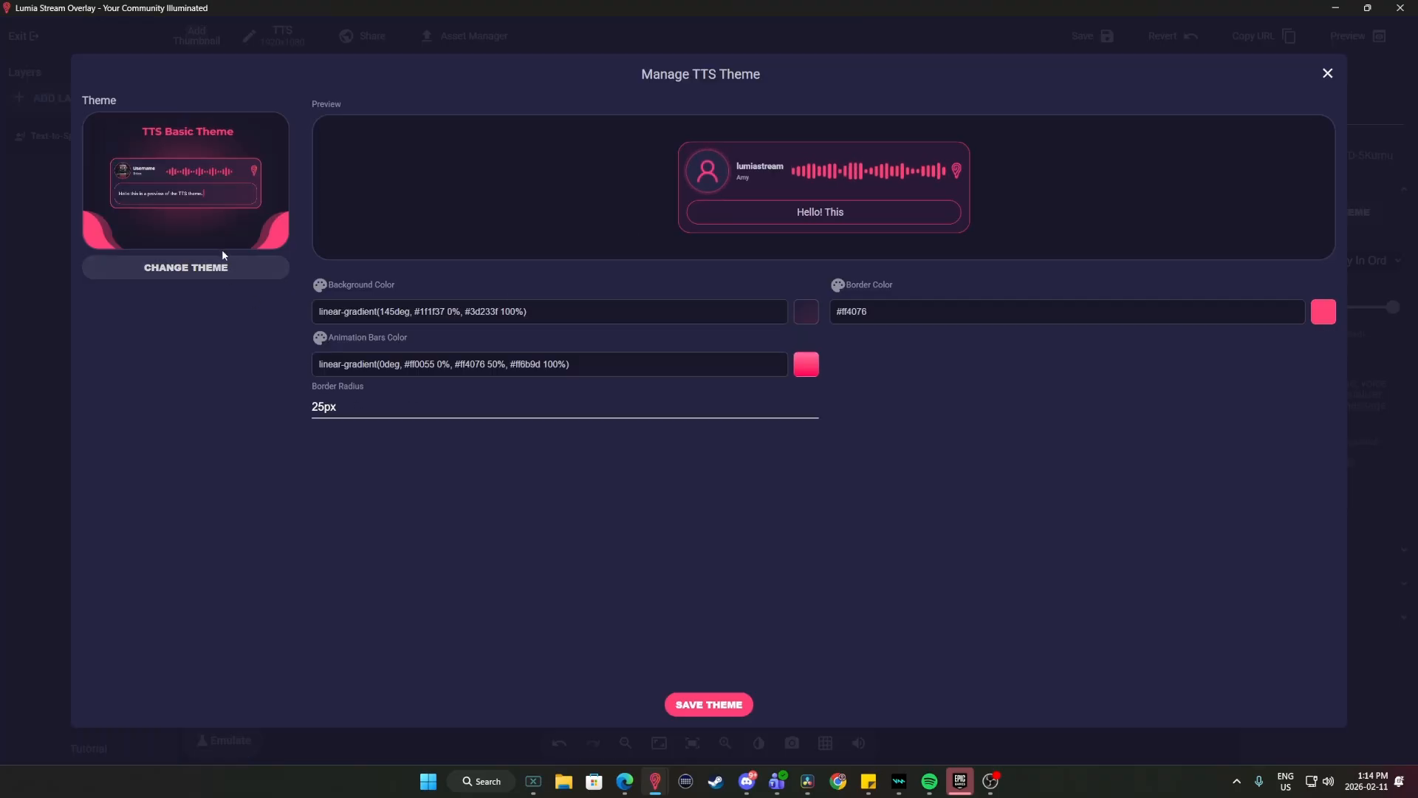
pyautogui.click(193, 271)
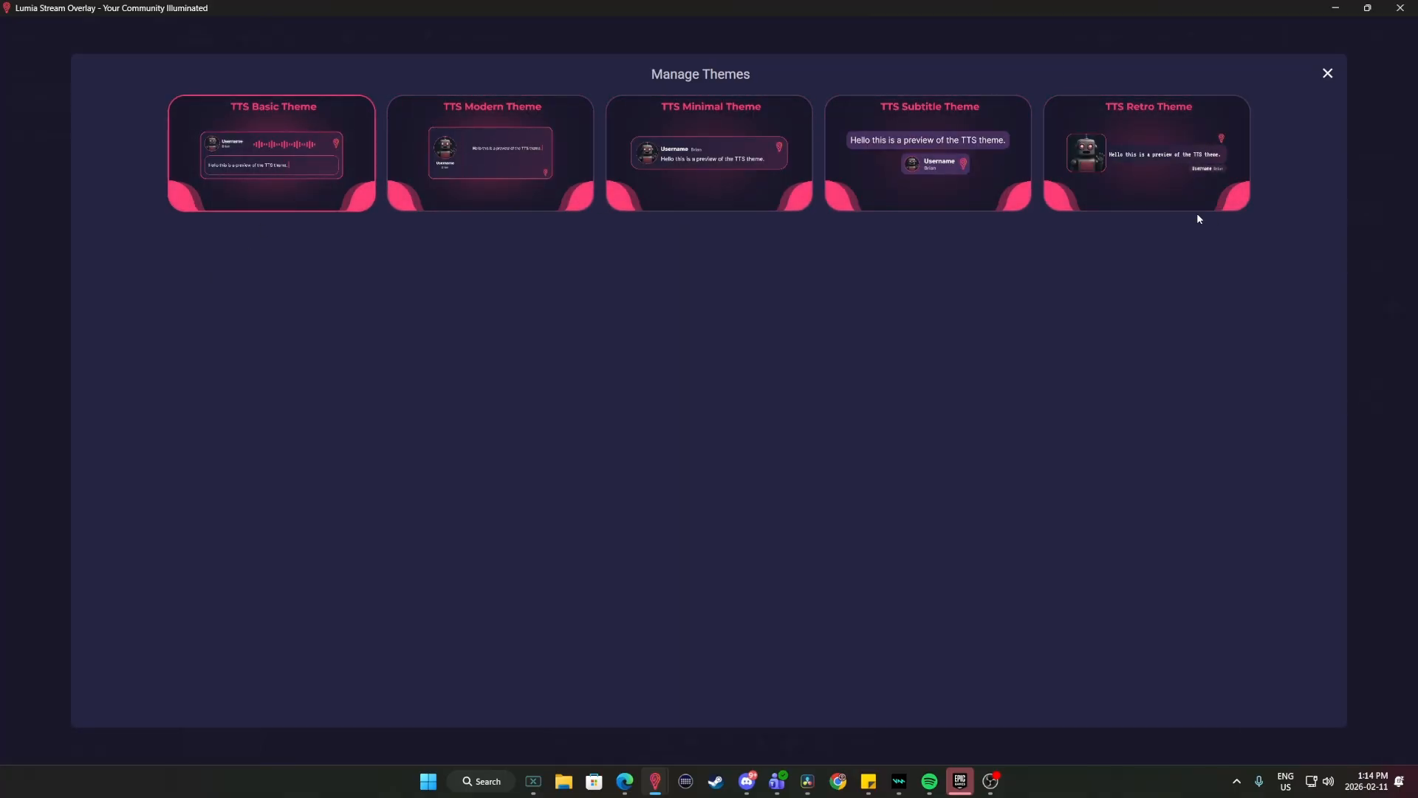
pyautogui.click(1335, 77)
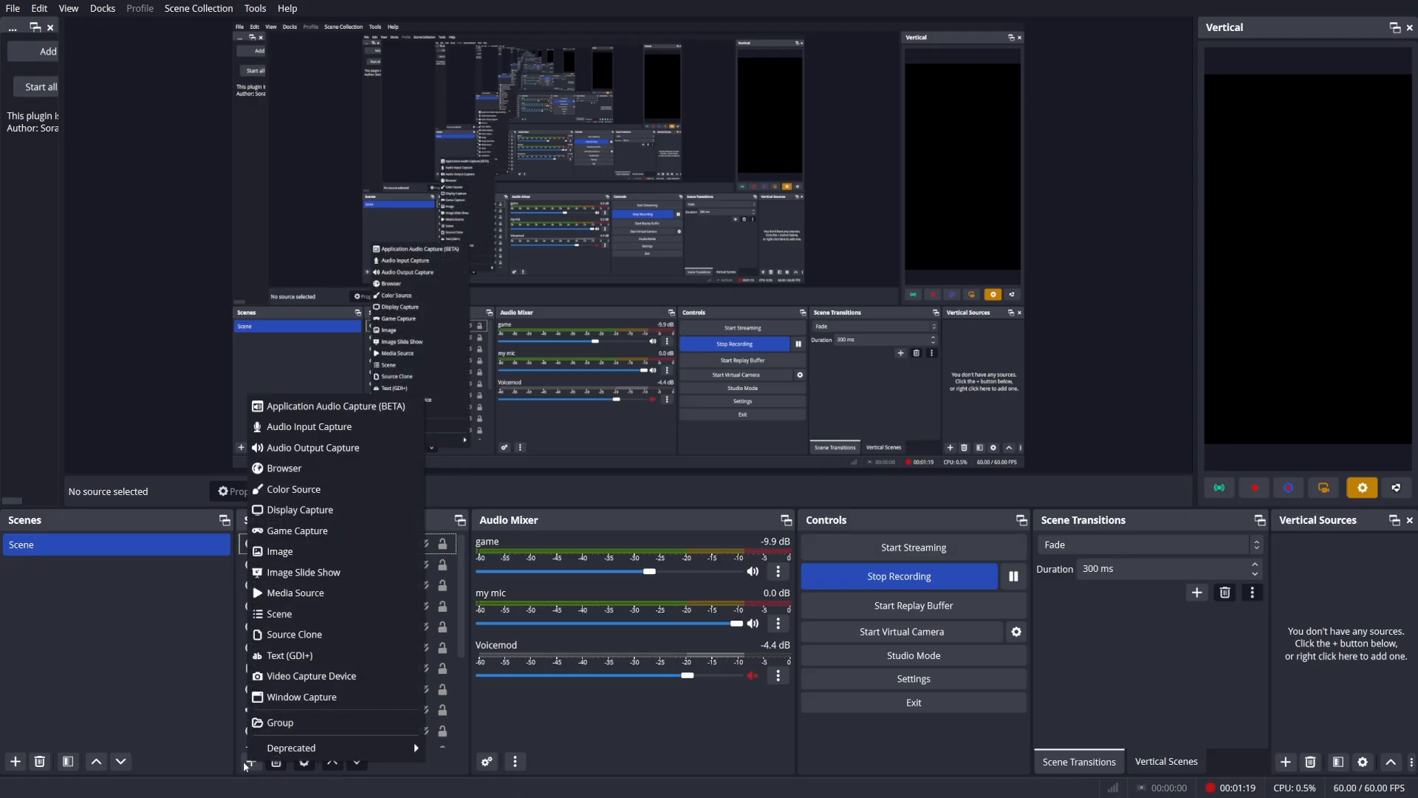
# Switch to OBS and add a new visible browser source named Lumia TTS.
pyautogui.click(285, 604)
pyautogui.write('Lumia TTS')
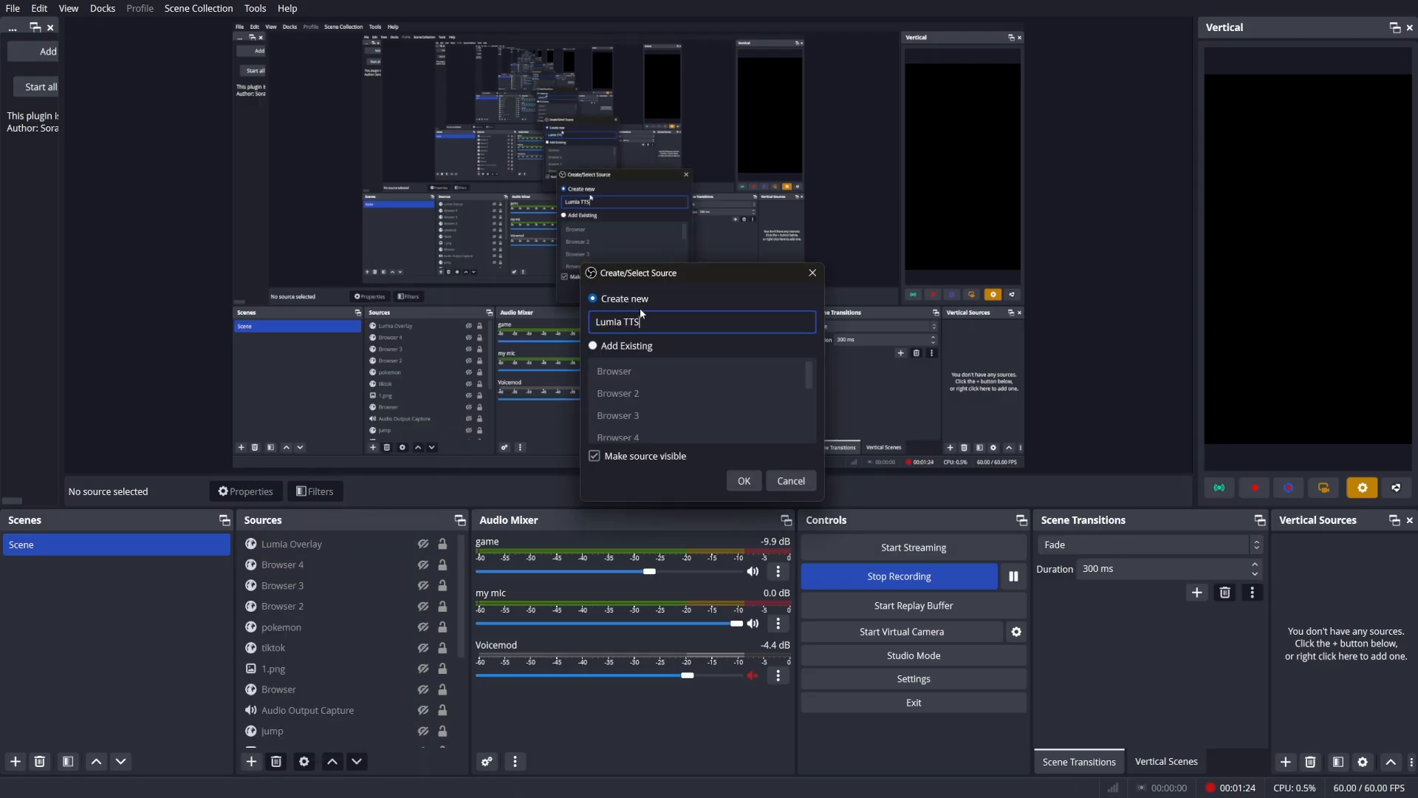
pyautogui.click(744, 481)
# Paste the overlay URL into the Lumia TTS source, set its width to 1920 and height to 1080, and confirm.
pyautogui.moveTo(621, 445); pyautogui.dragTo(517, 447)
pyautogui.write('1920')
pyautogui.doubleClick(580, 477)
pyautogui.write('1080')
pyautogui.click(852, 553)
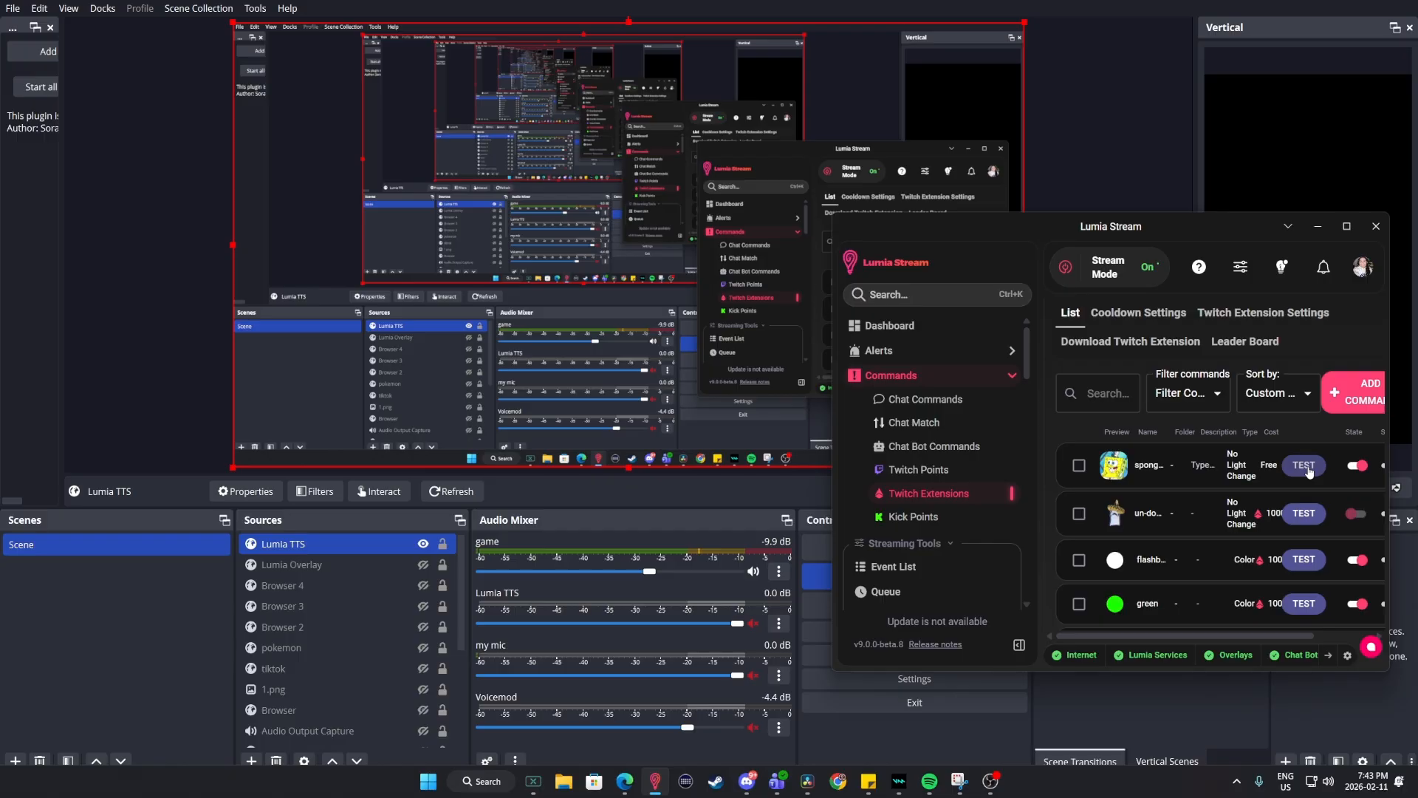
# Switch to Lumia Stream and run a test of the spongebob-squarepants command.
pyautogui.click(1303, 465)
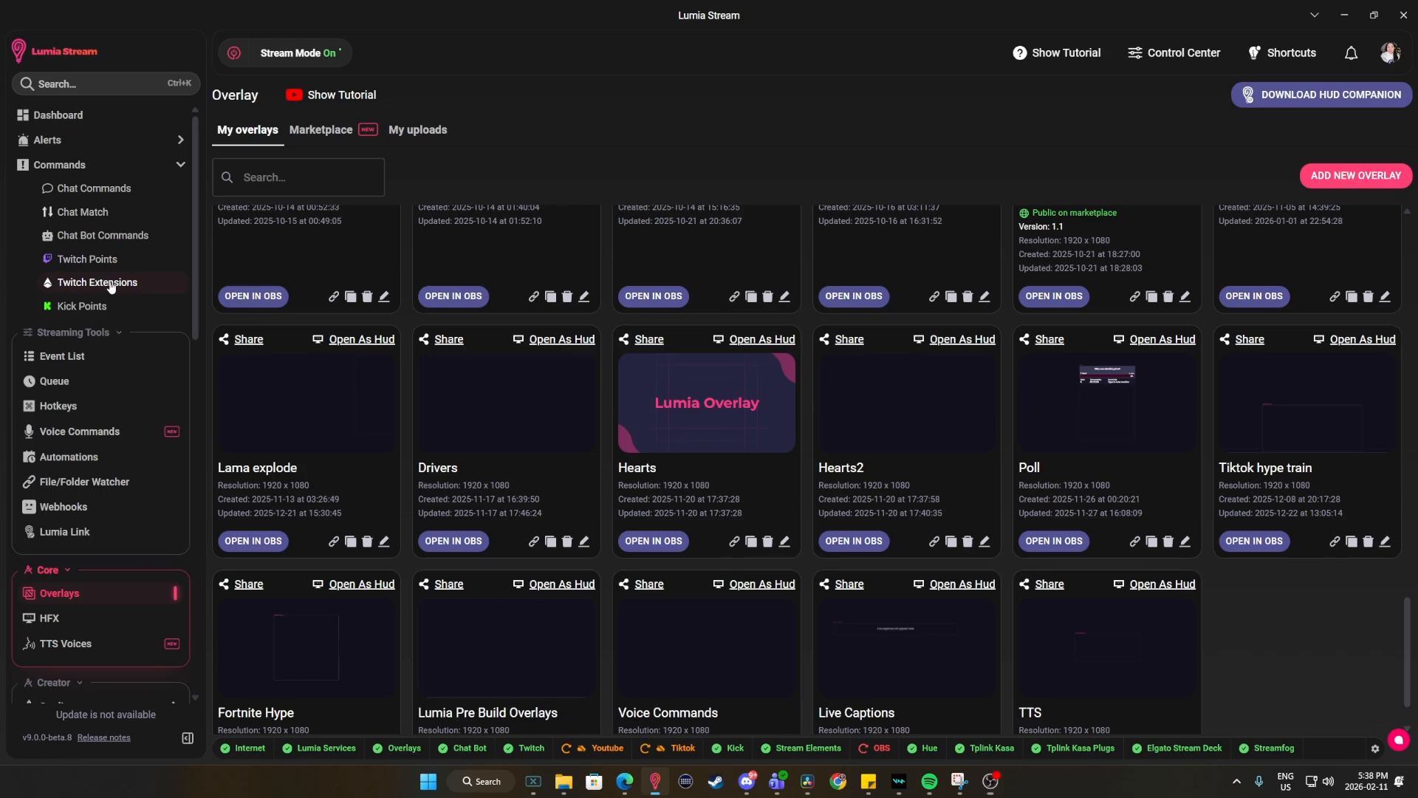
# Go to the Twitch extension download from the Twitch Extensions commands and install Lumia Stream Extension on the Twitch channel.
pyautogui.click(110, 285)
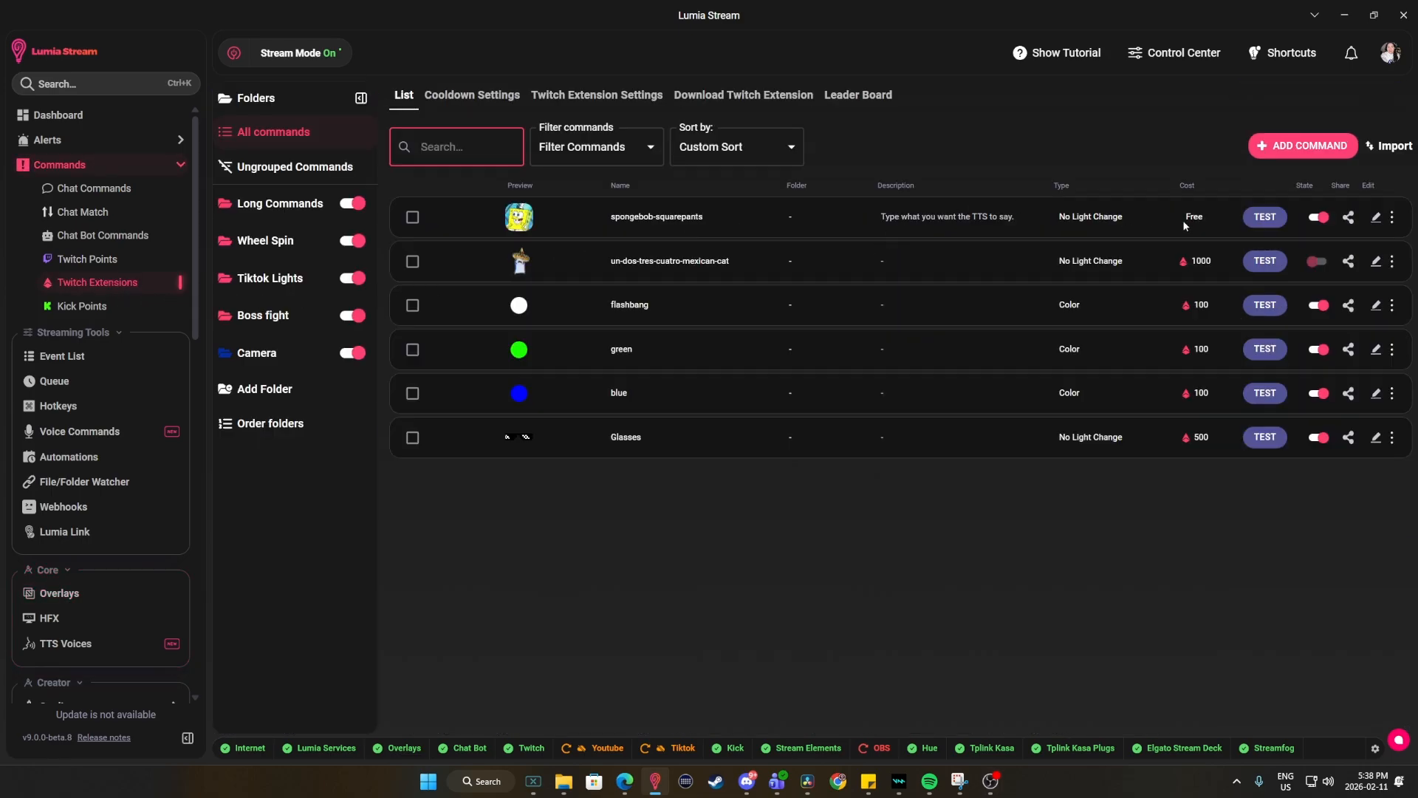
pyautogui.click(549, 97)
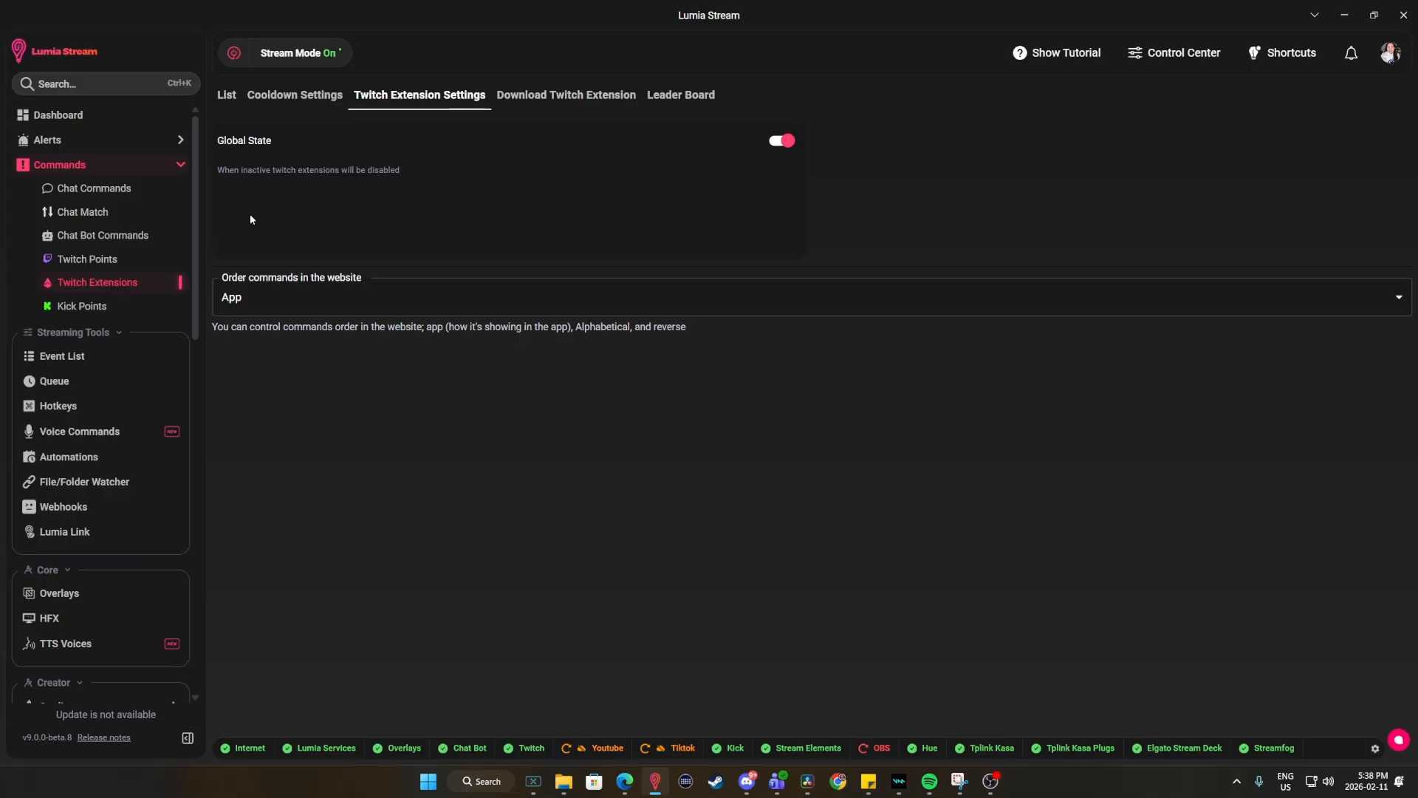
pyautogui.click(547, 96)
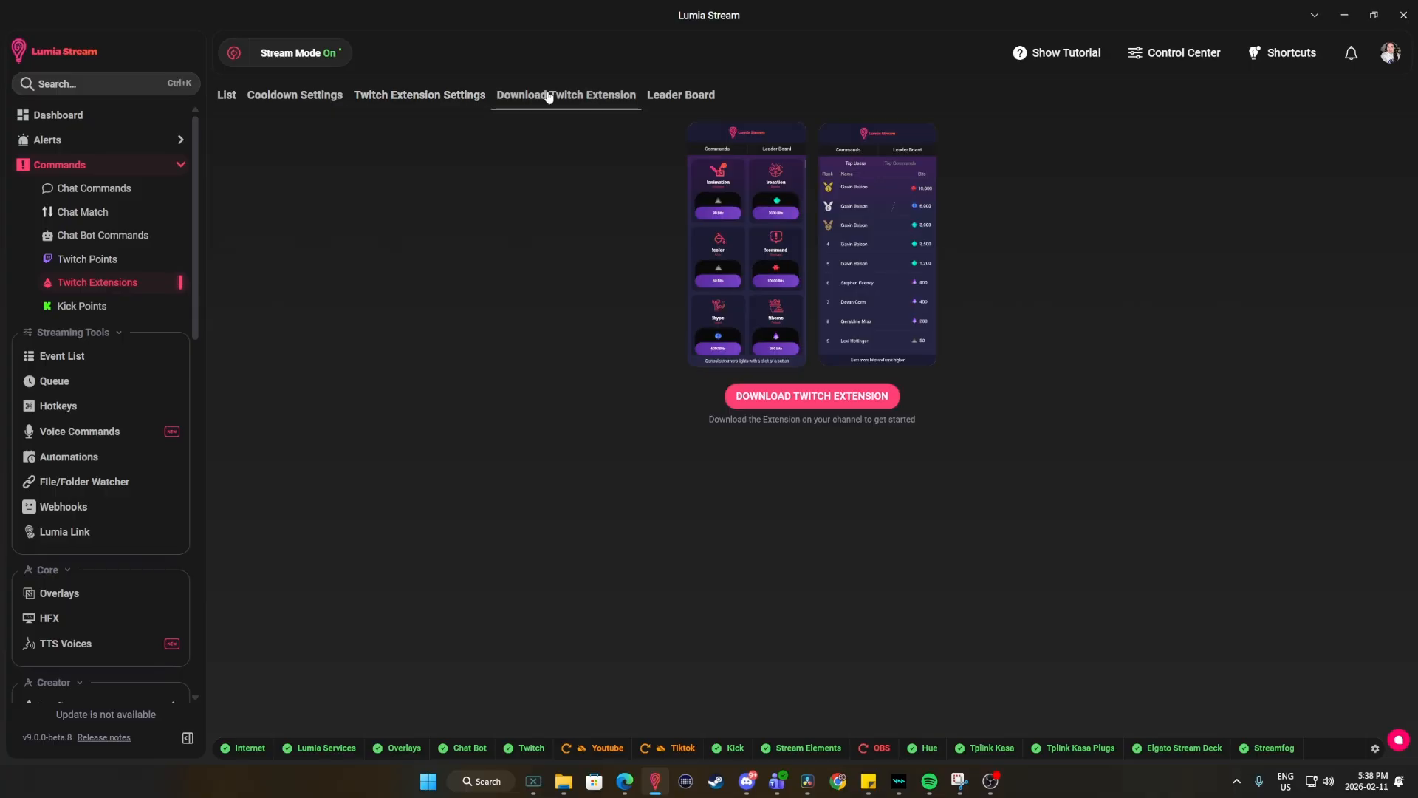
pyautogui.click(853, 390)
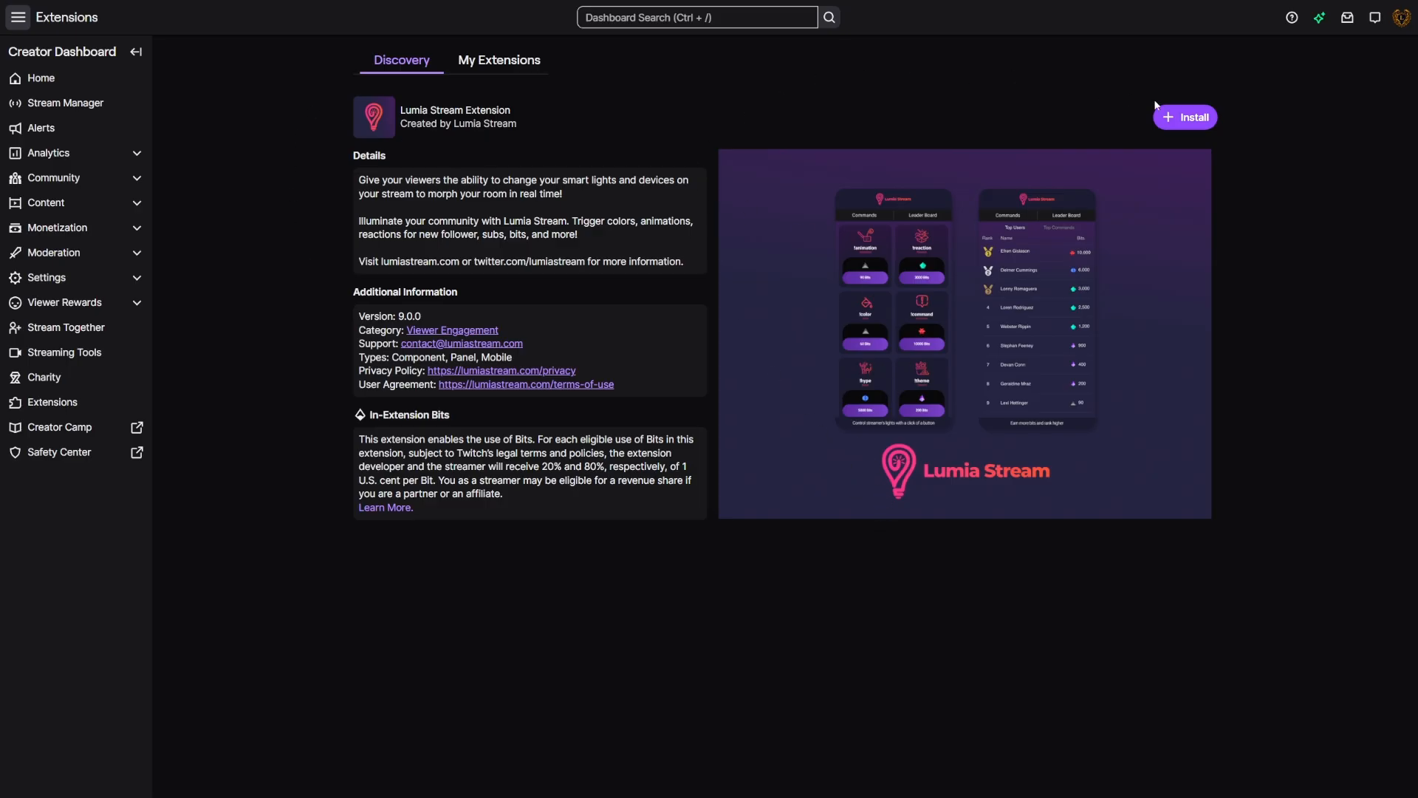
pyautogui.click(1180, 120)
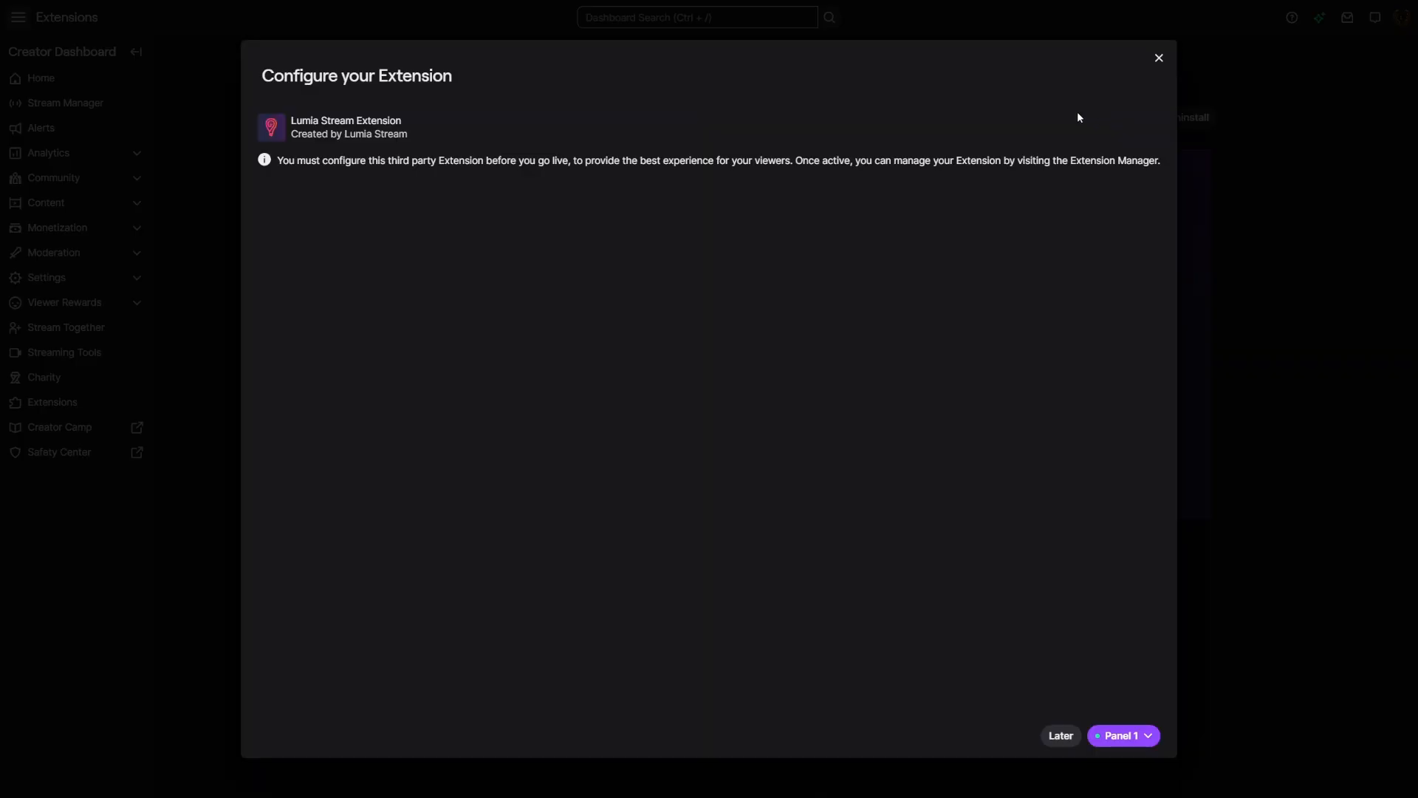
# Complete the Lumia Stream Extension configuration, activate it as a panel on the Twitch channel, and dismiss the dialog that follows.
pyautogui.click(728, 516)
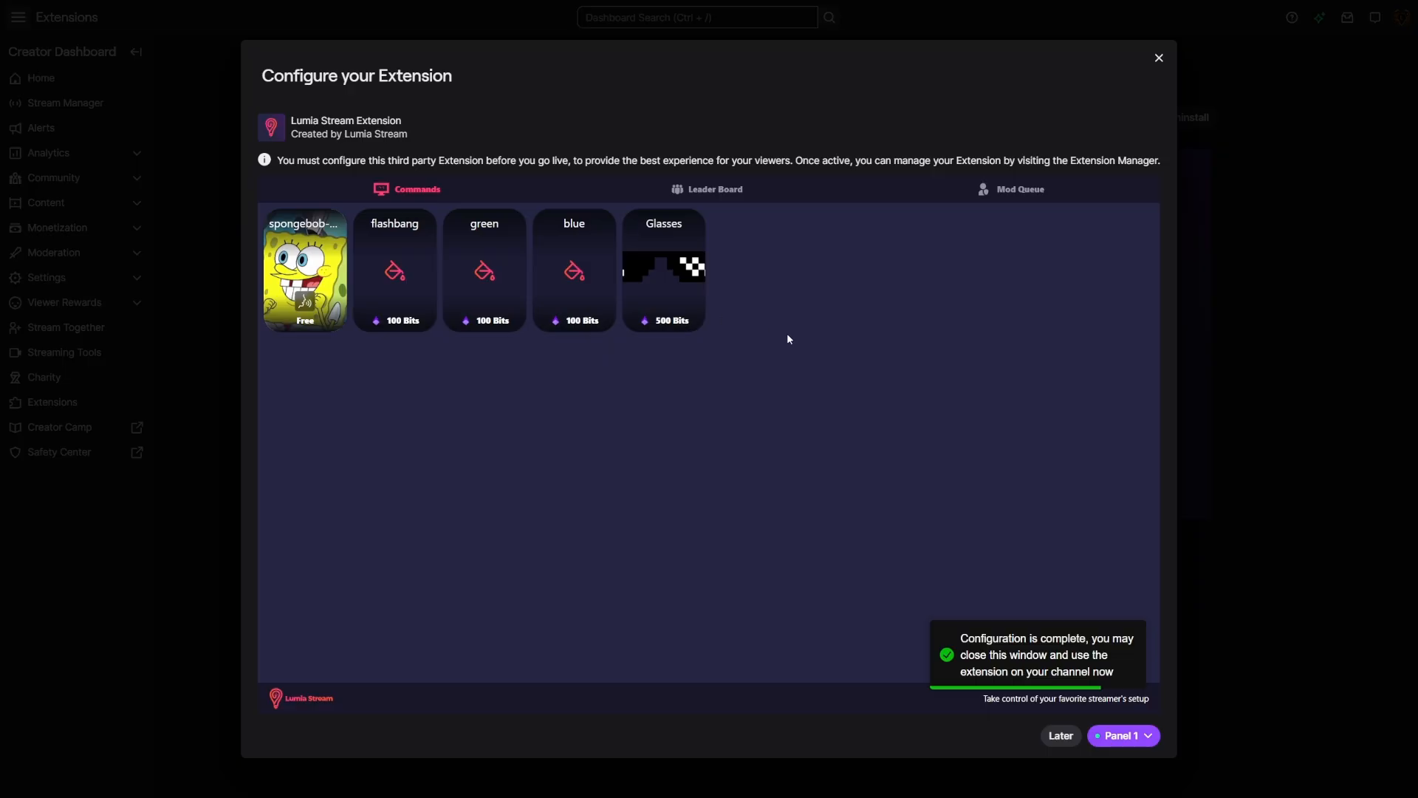
pyautogui.click(1113, 739)
pyautogui.click(980, 656)
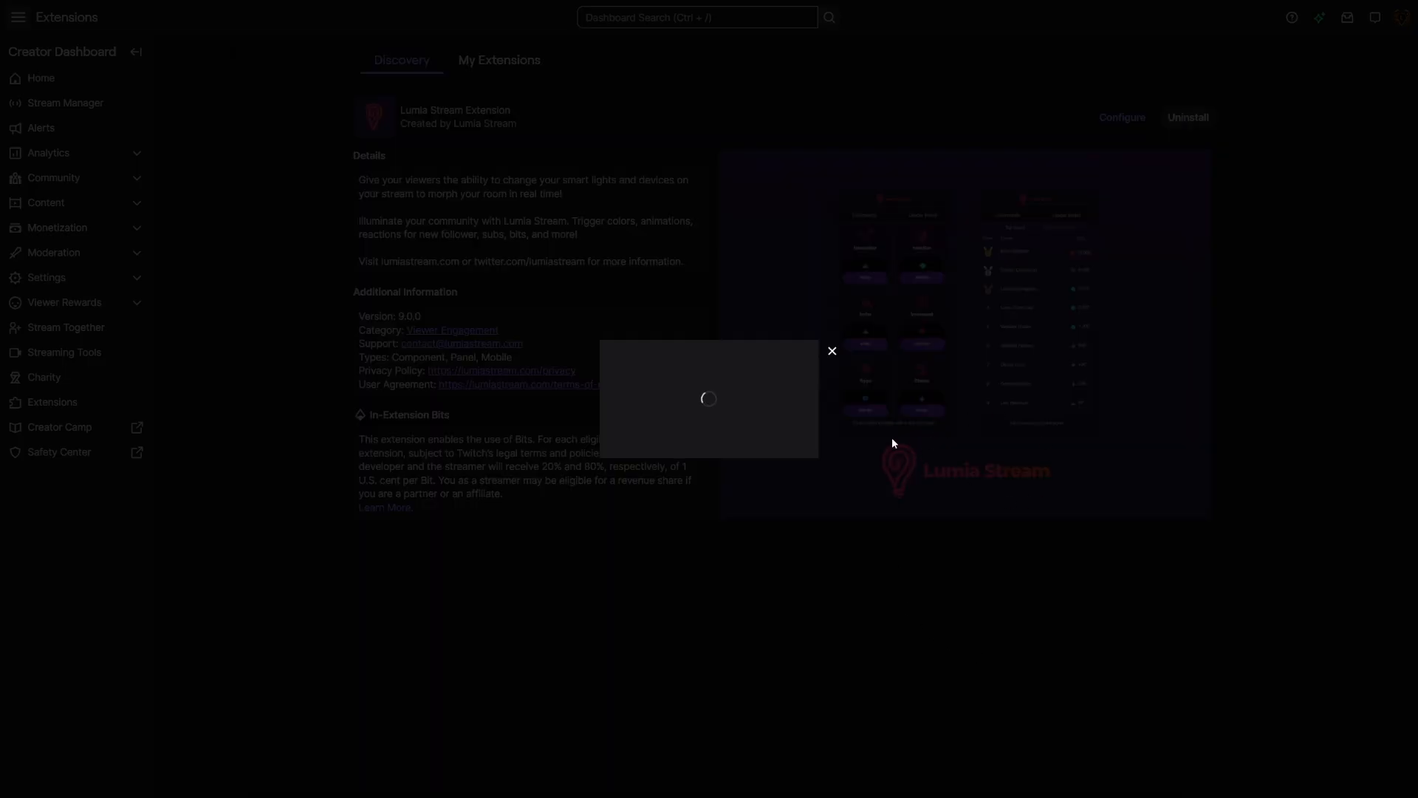
pyautogui.click(707, 443)
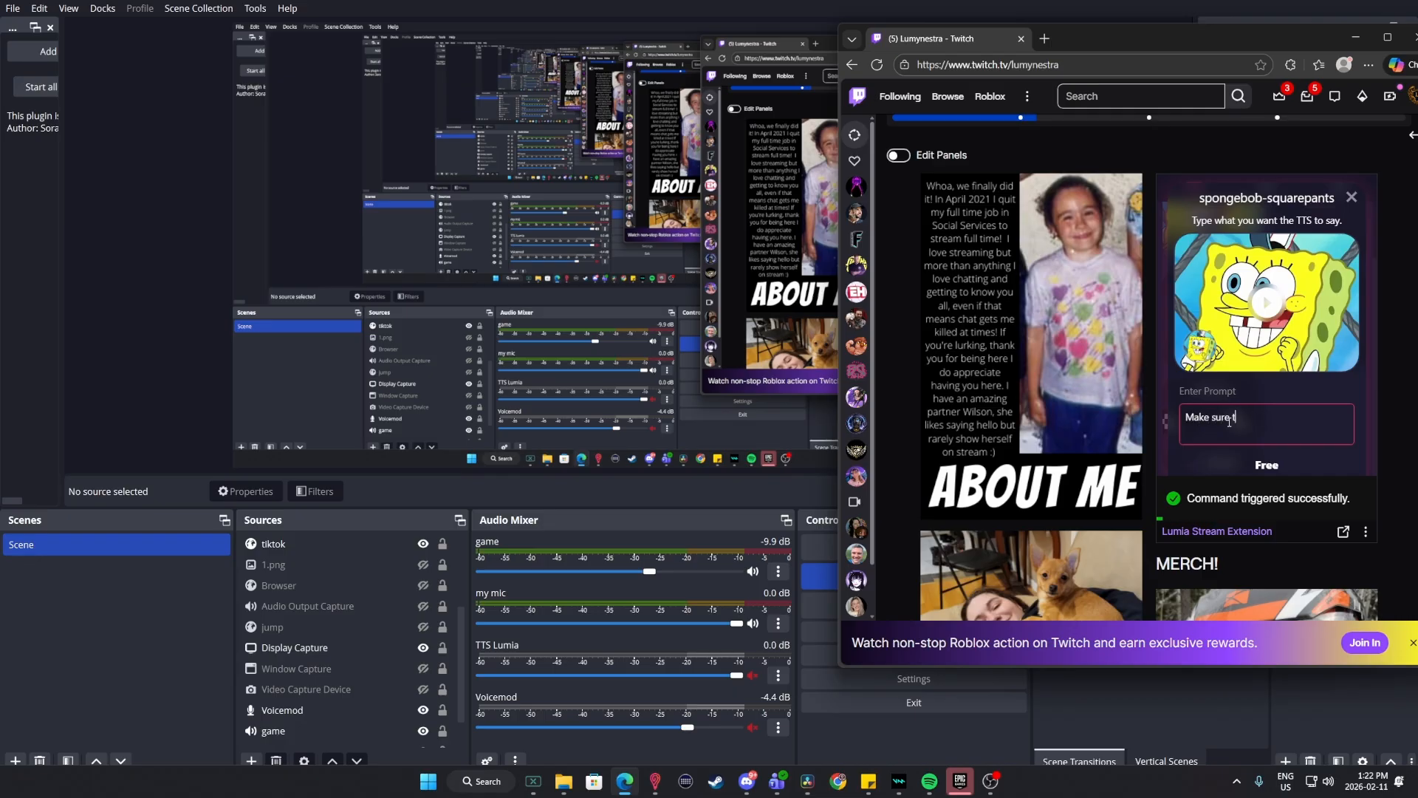
# On the Twitch channel page, enter a TTS prompt beginning "Make sure to su" in the spongebob-squarepants extension command and activate it.
pyautogui.write('o su')
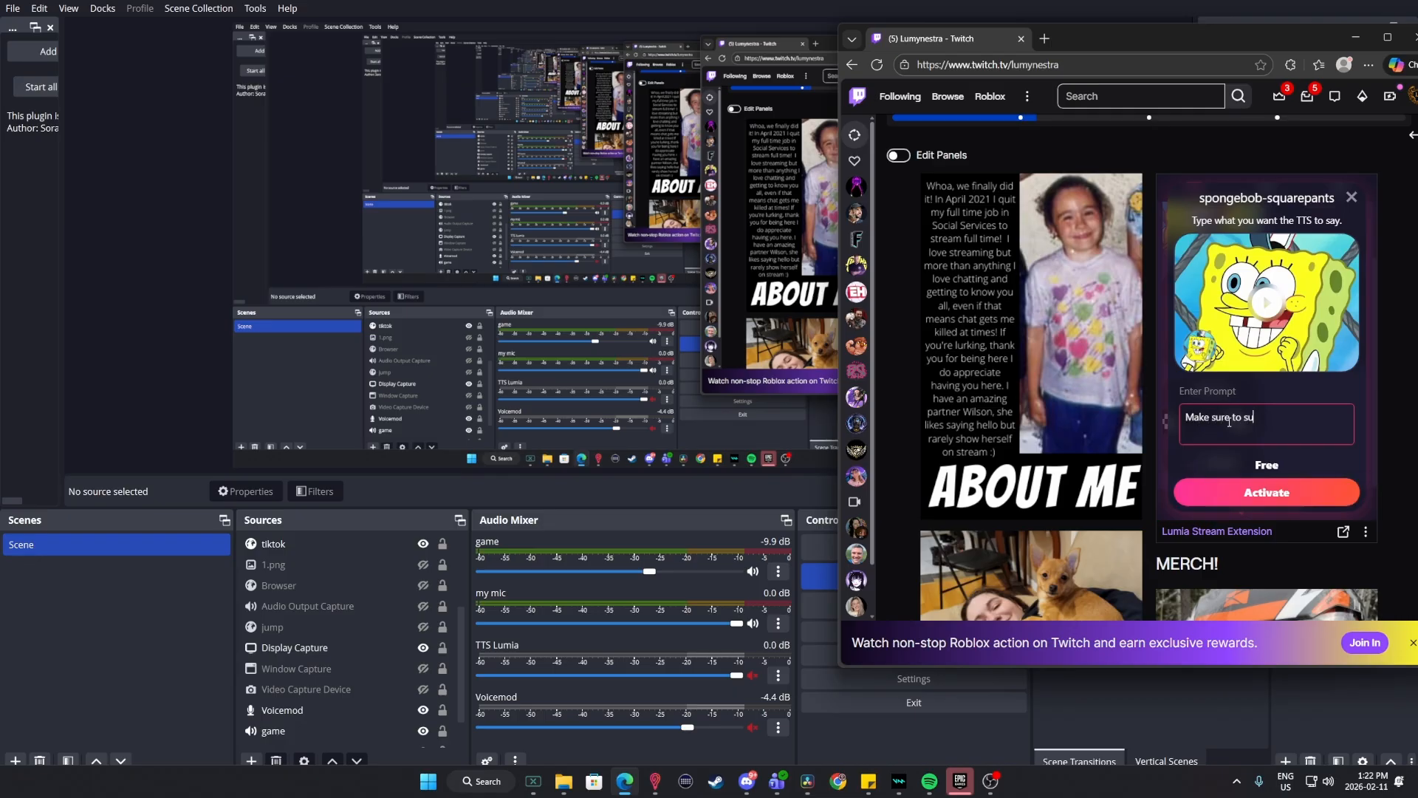
pyautogui.click(1270, 497)
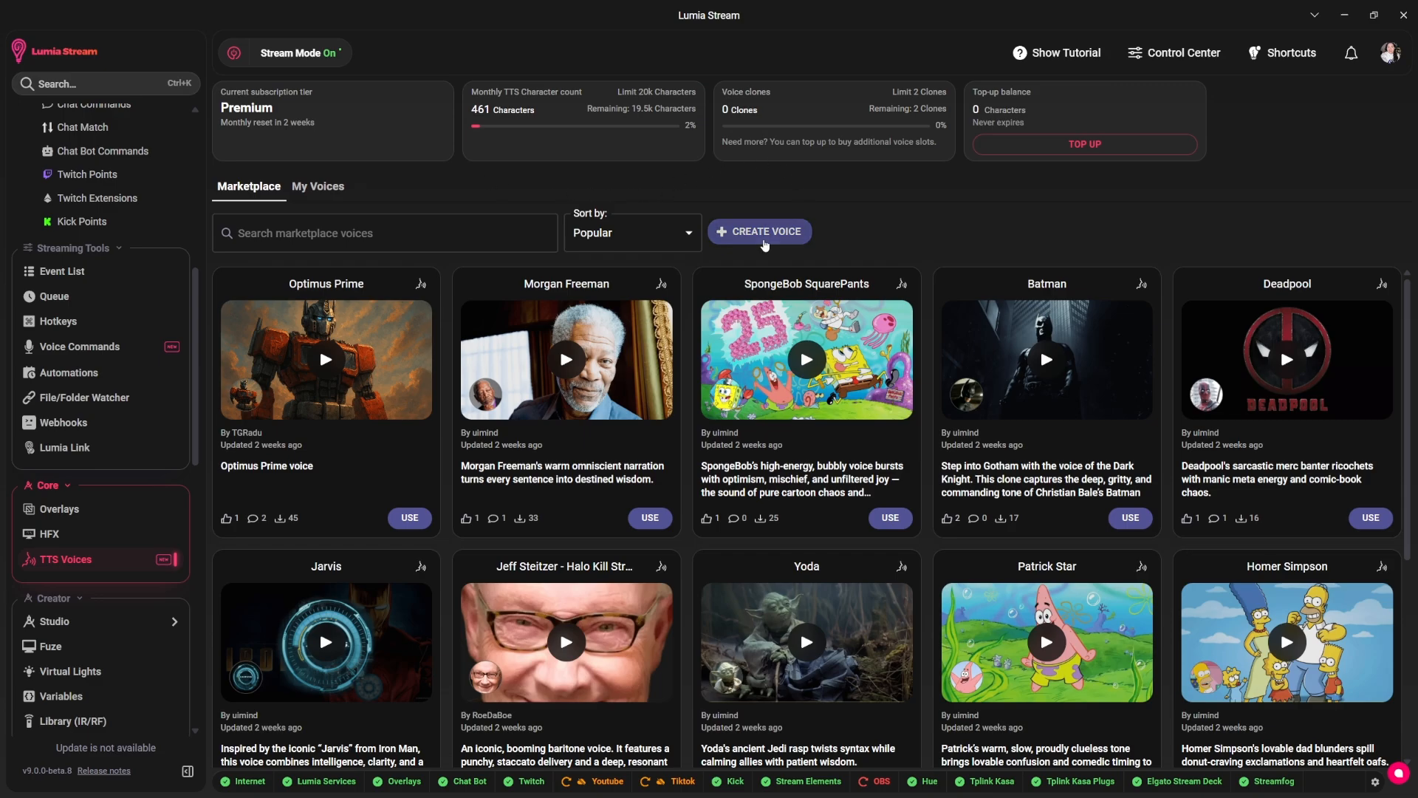
# Switch to Lumia Stream's TTS Voices, start creating a new voice, and examine its form fields and the guide to getting perfect results.
pyautogui.click(765, 235)
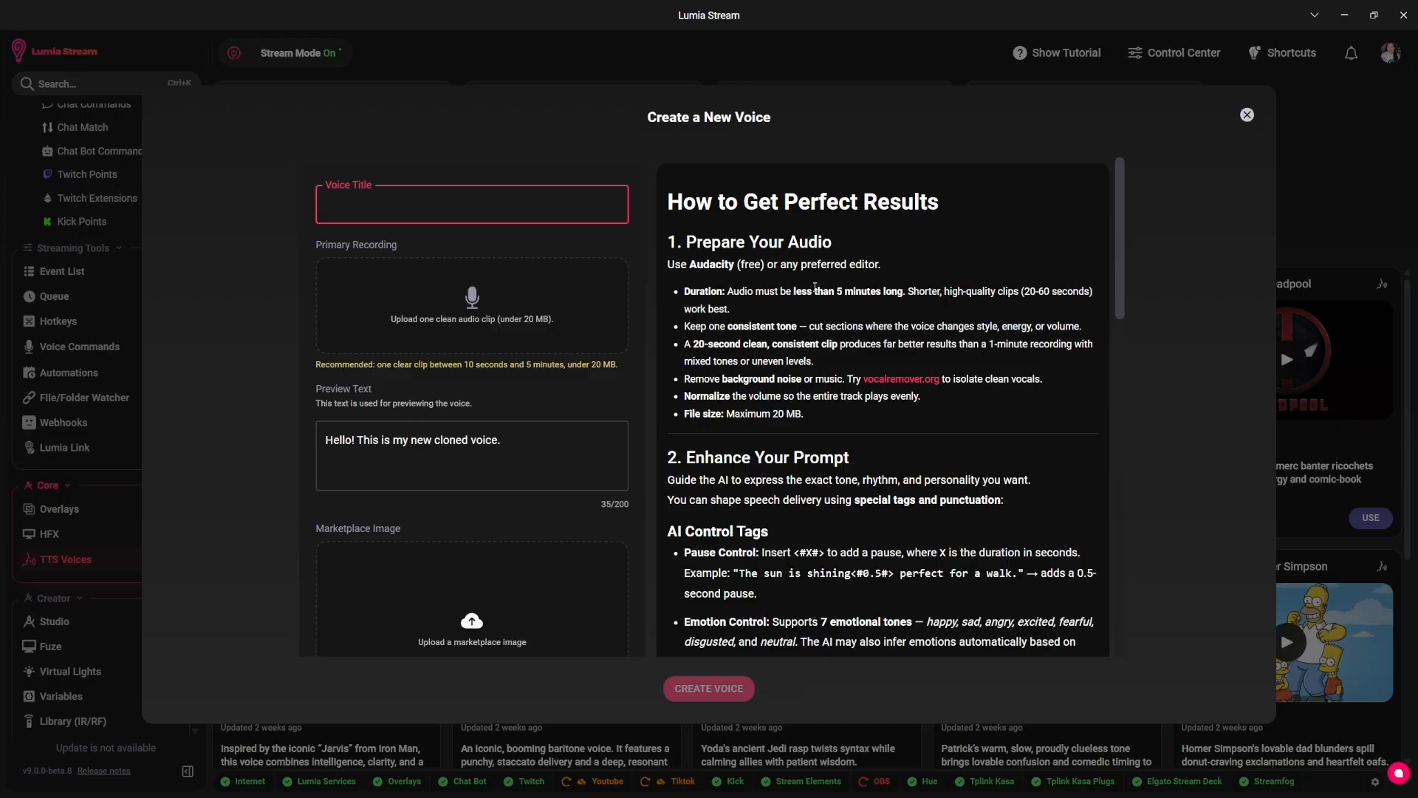
pyautogui.scroll(-1, 815, 291)
pyautogui.scroll(-3, 814, 290)
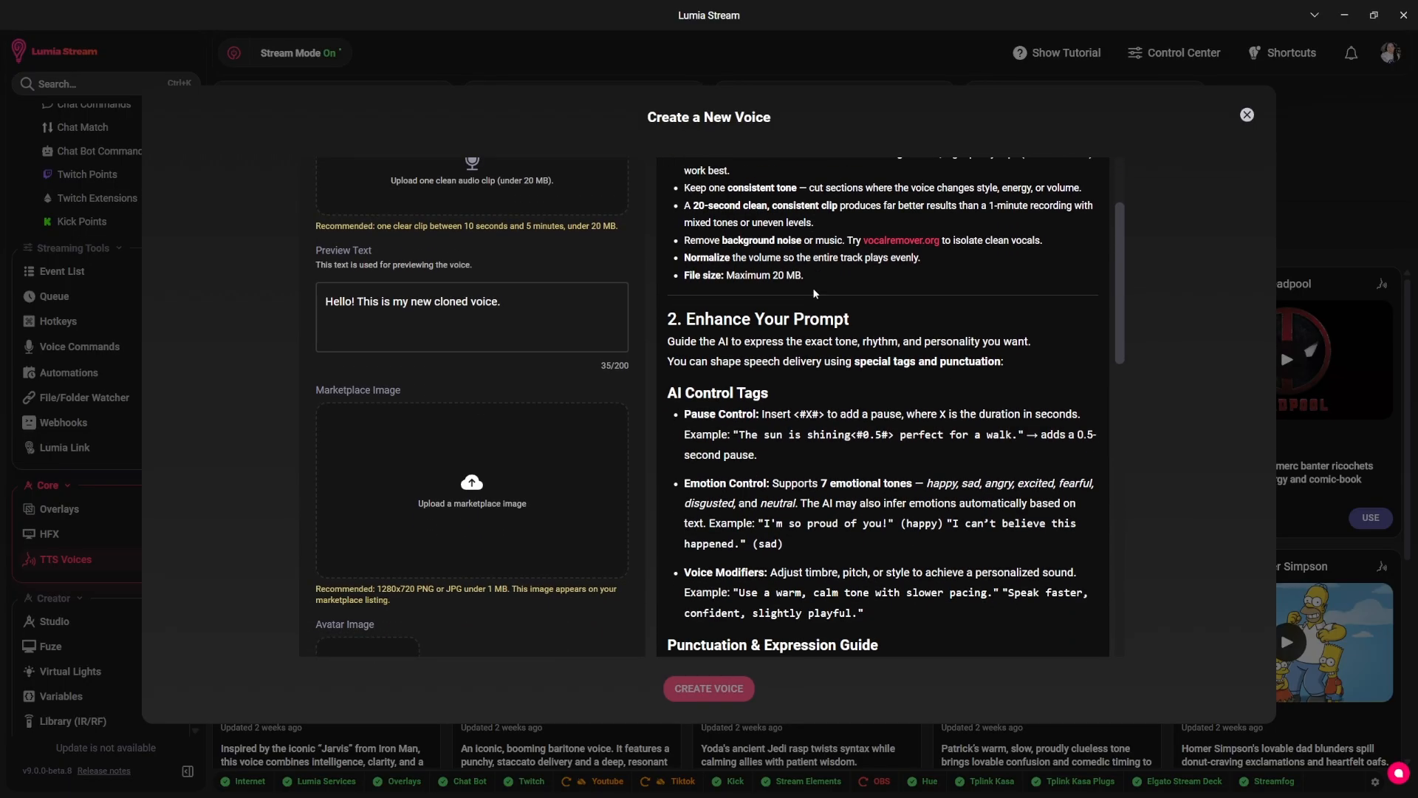
pyautogui.scroll(-3, 815, 293)
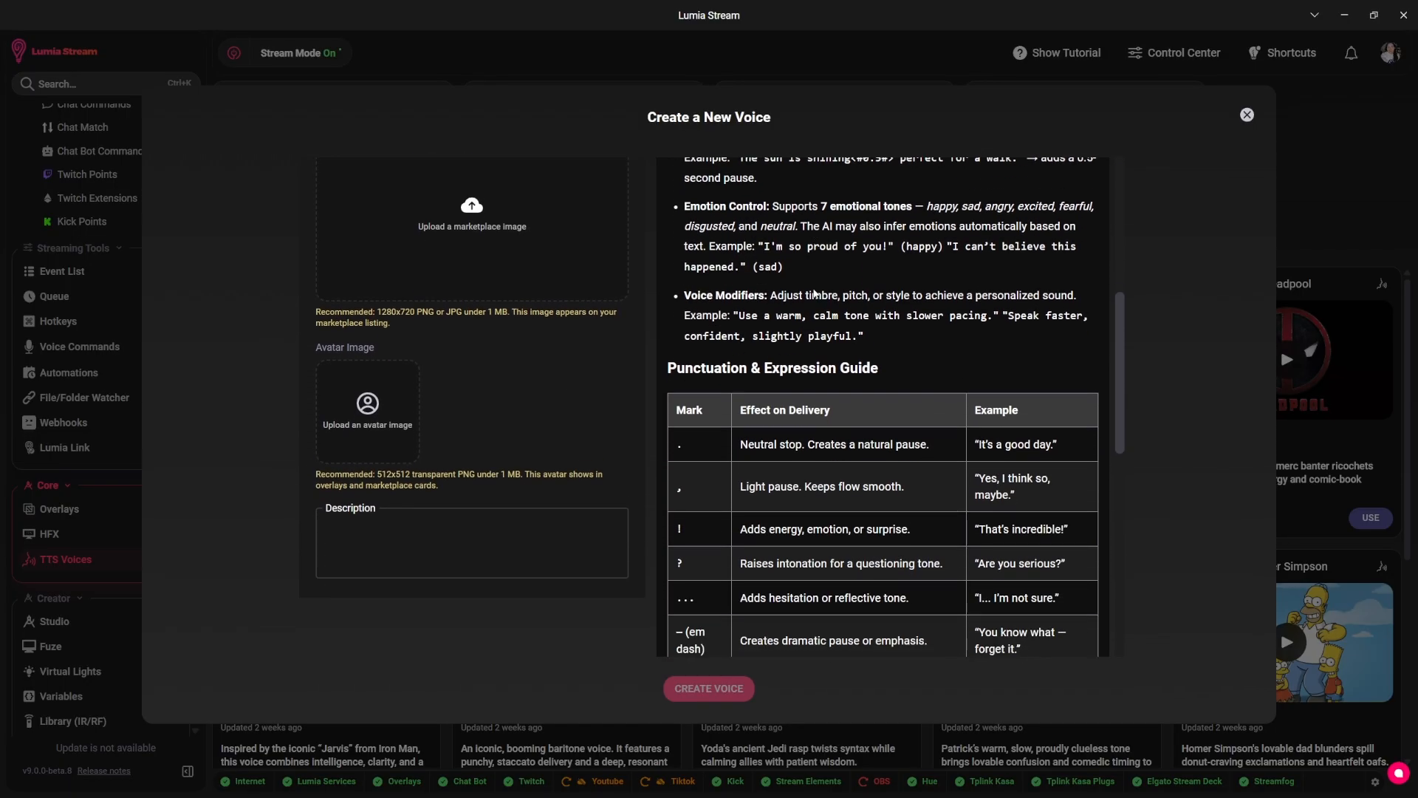
pyautogui.scroll(-4, 815, 293)
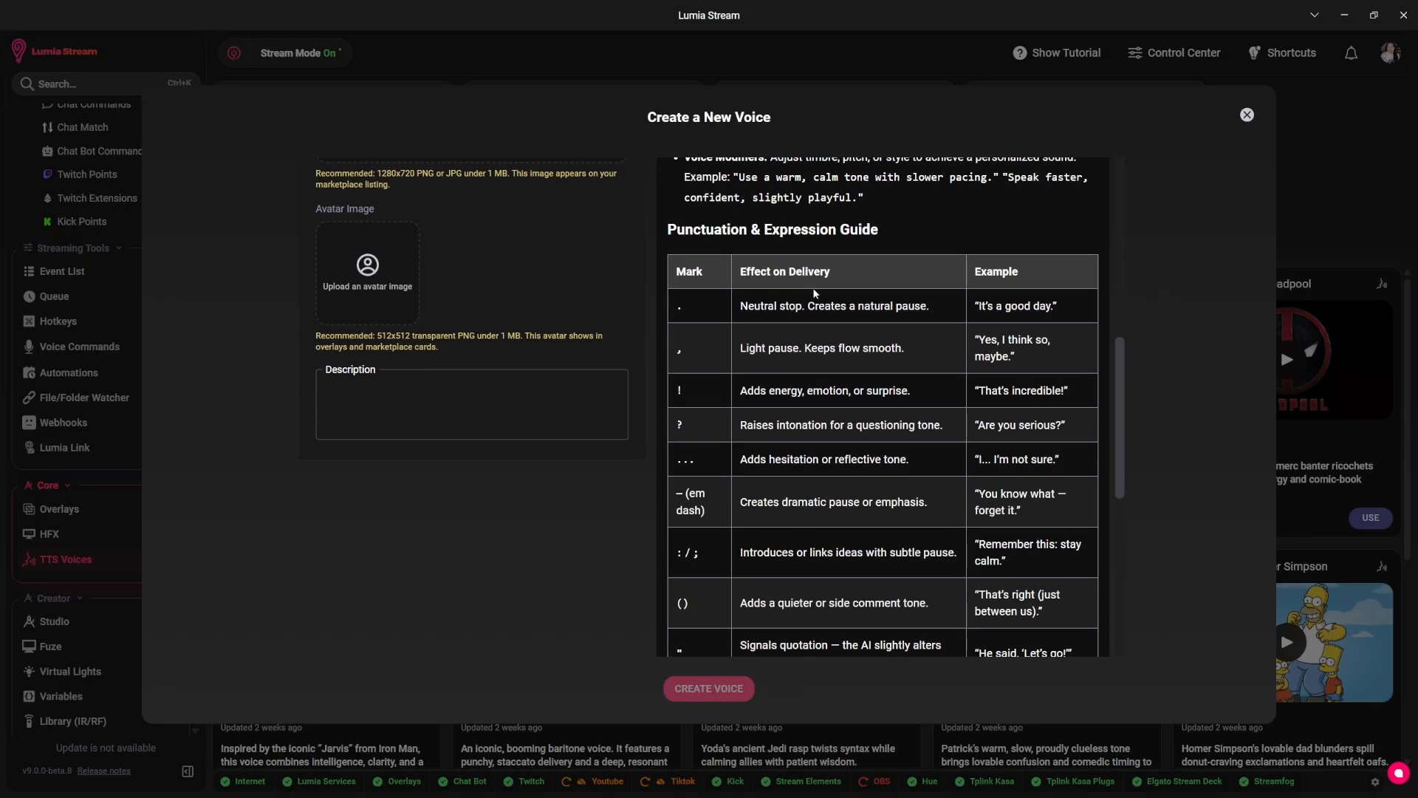
pyautogui.scroll(-3, 814, 289)
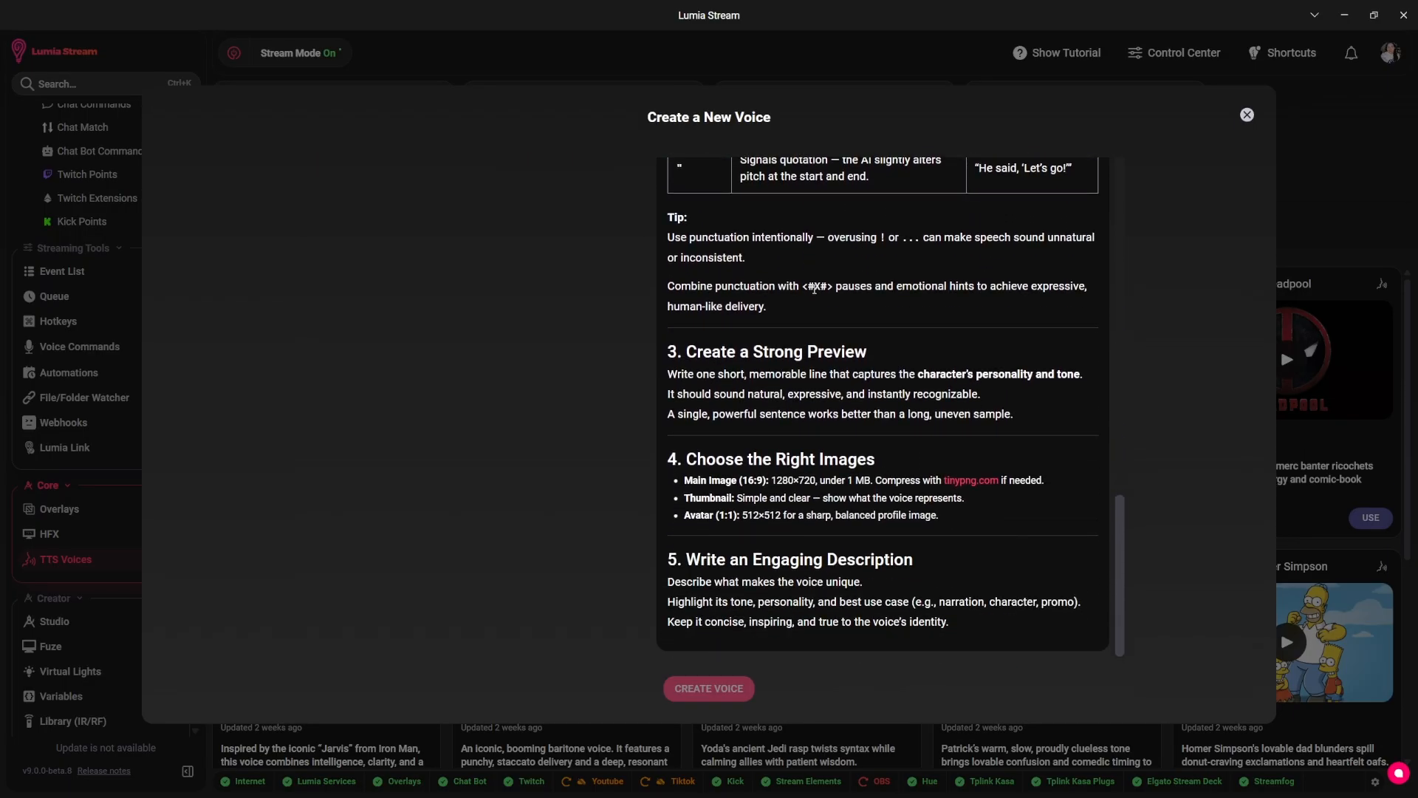
pyautogui.scroll(10, 814, 289)
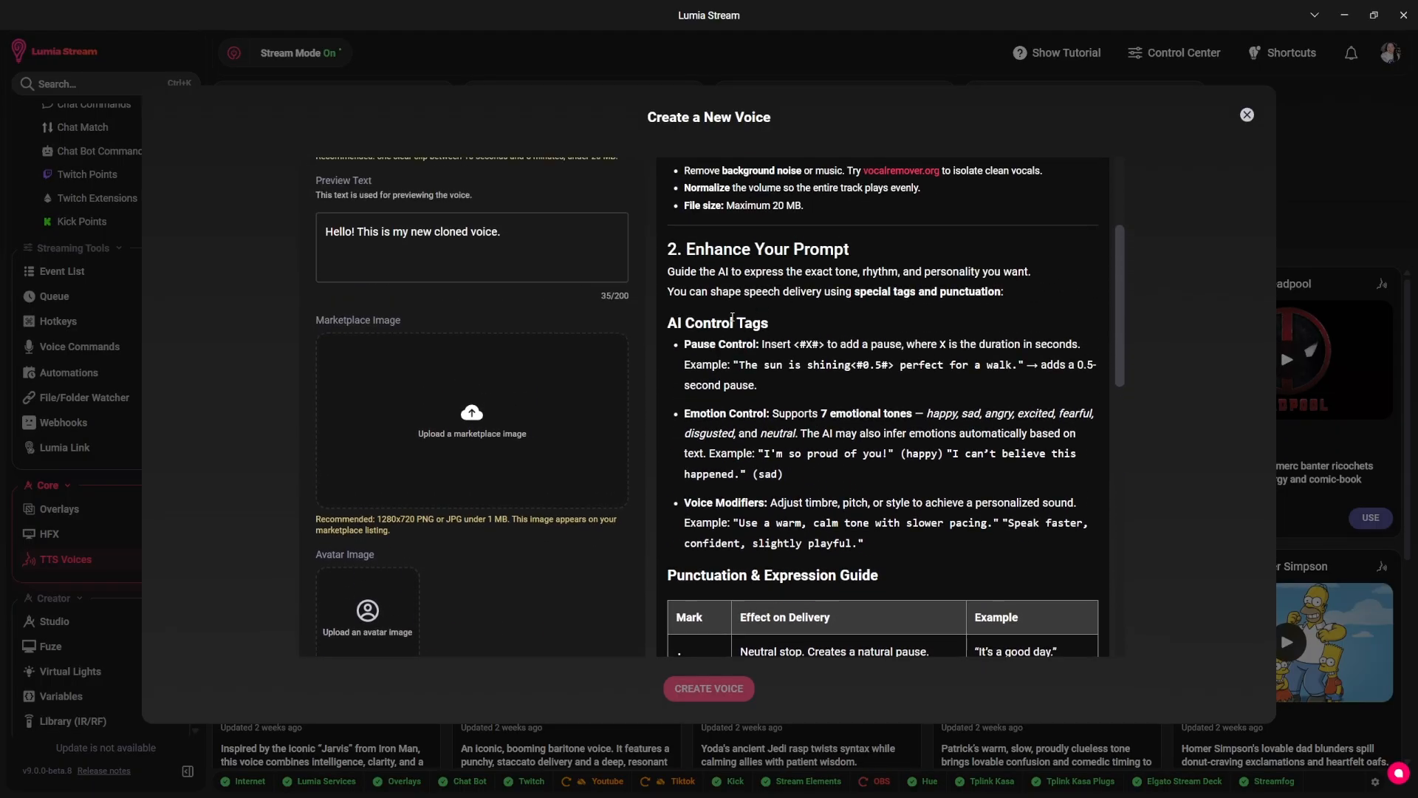
pyautogui.scroll(3, 488, 441)
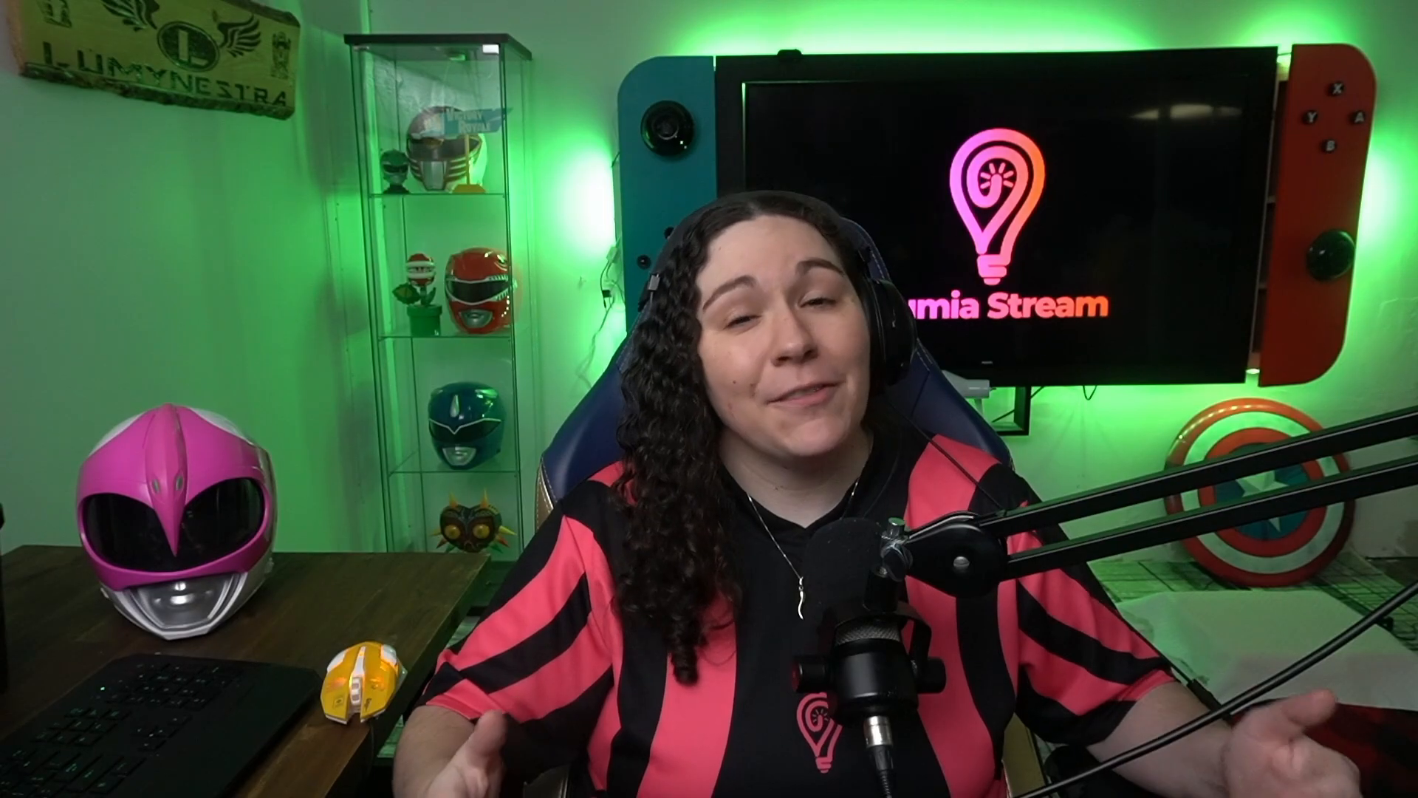